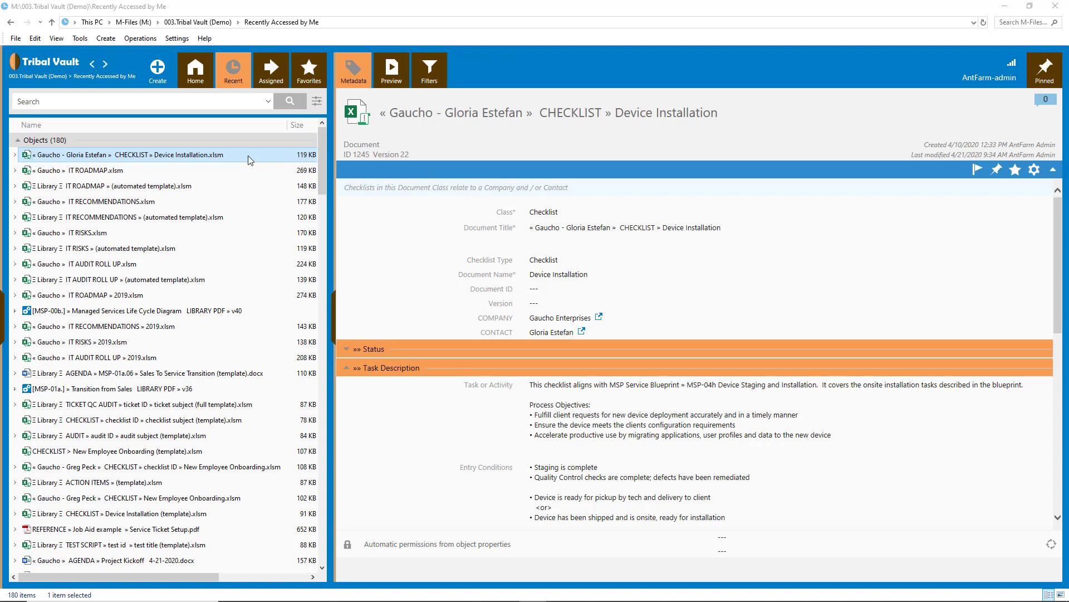
Step: Open the Device Installation checklist document and check it out for editing
left_click(268, 162)
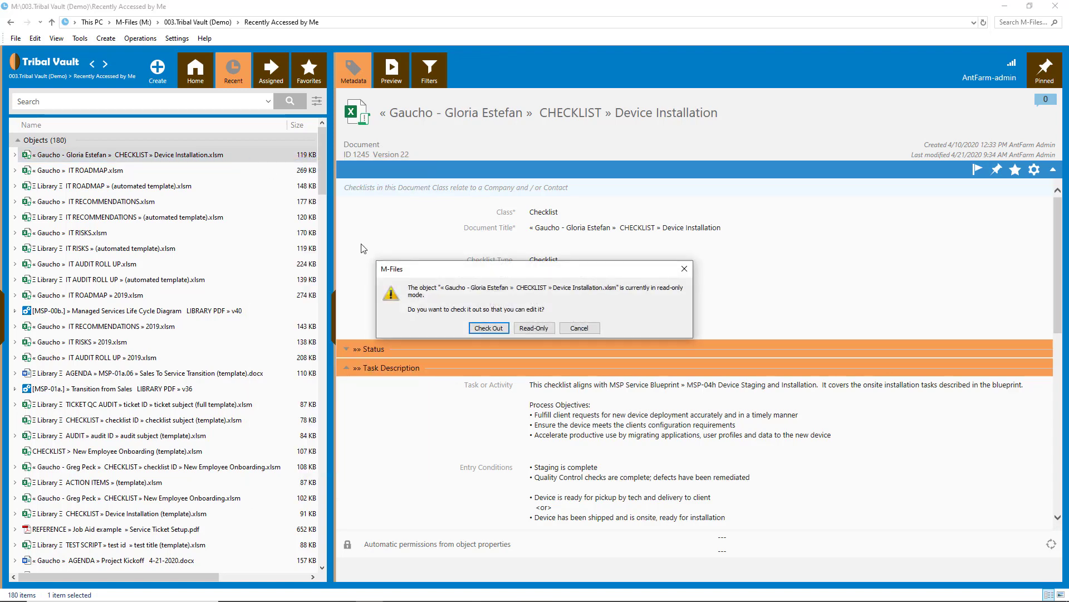
left_click(487, 328)
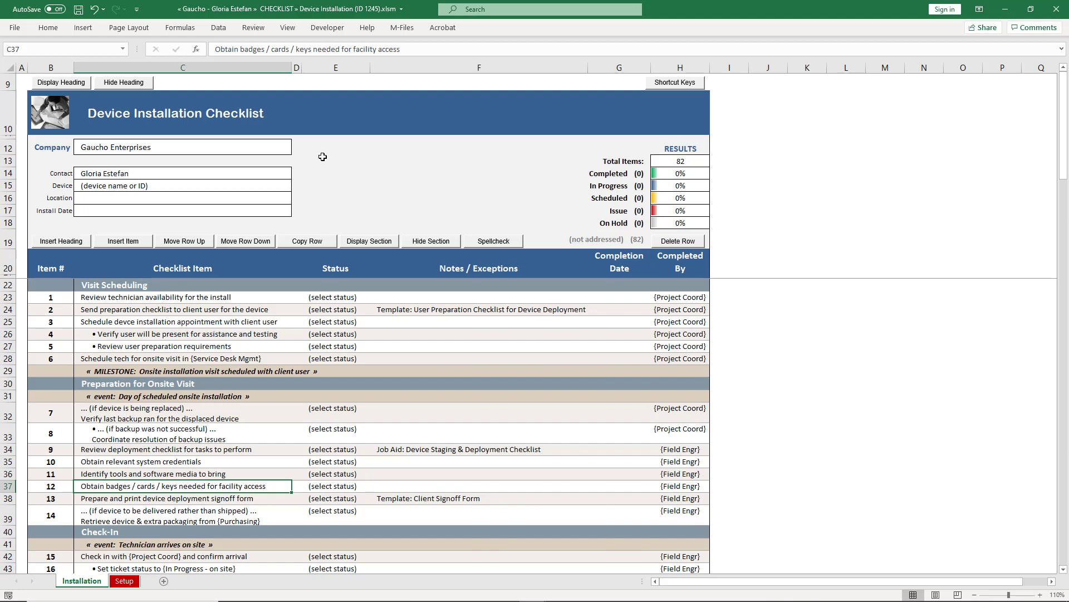
key("alt+Tab")
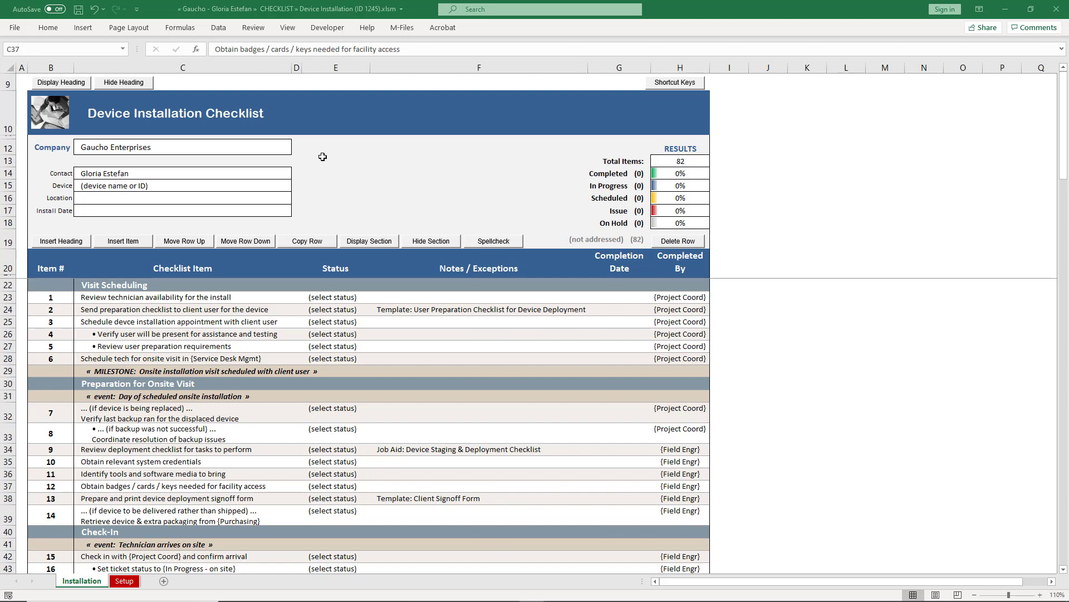
left_click(236, 148)
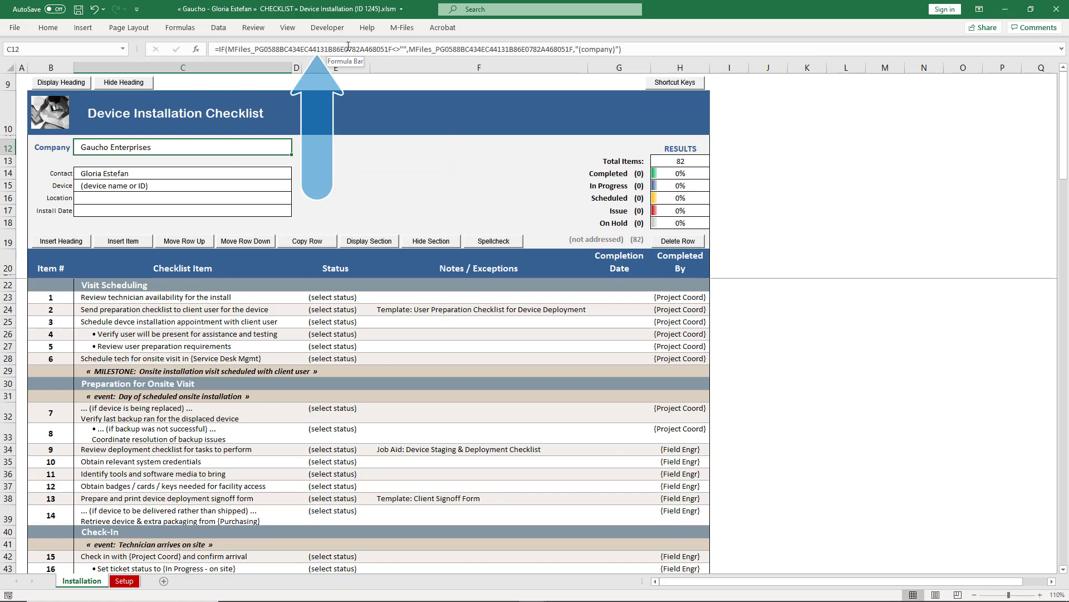
left_click(249, 175)
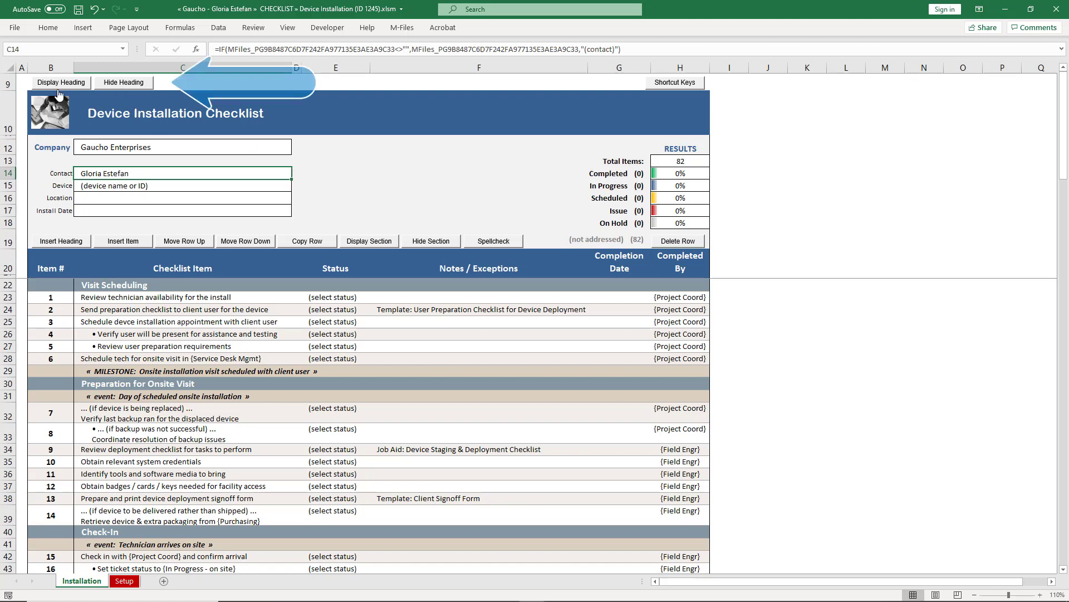
Step: Hide the company, contact and results heading rows, show them again, then hide them once more
left_click(110, 83)
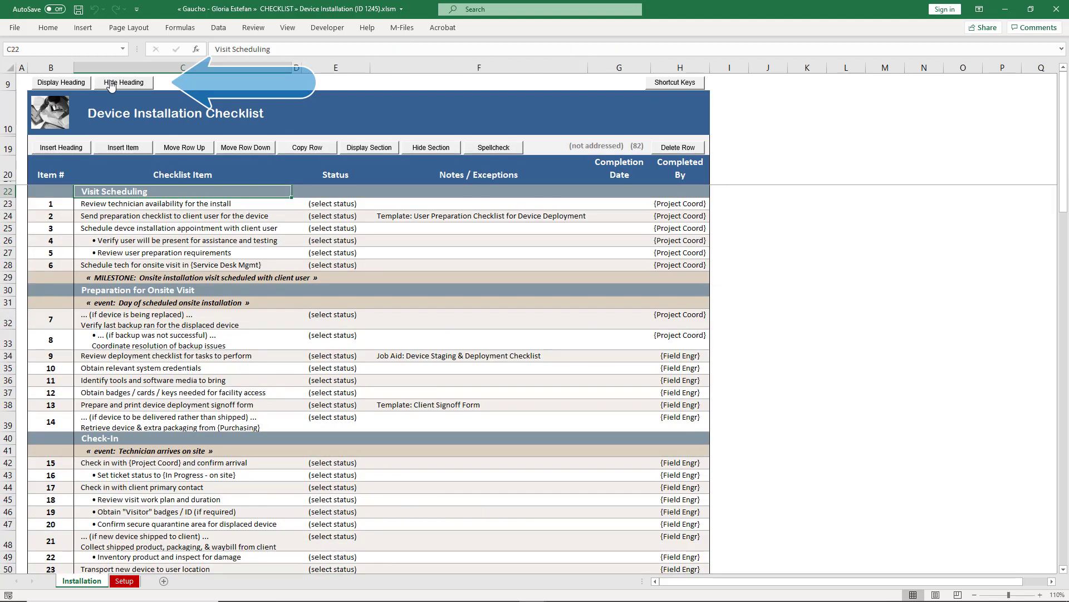
left_click(71, 84)
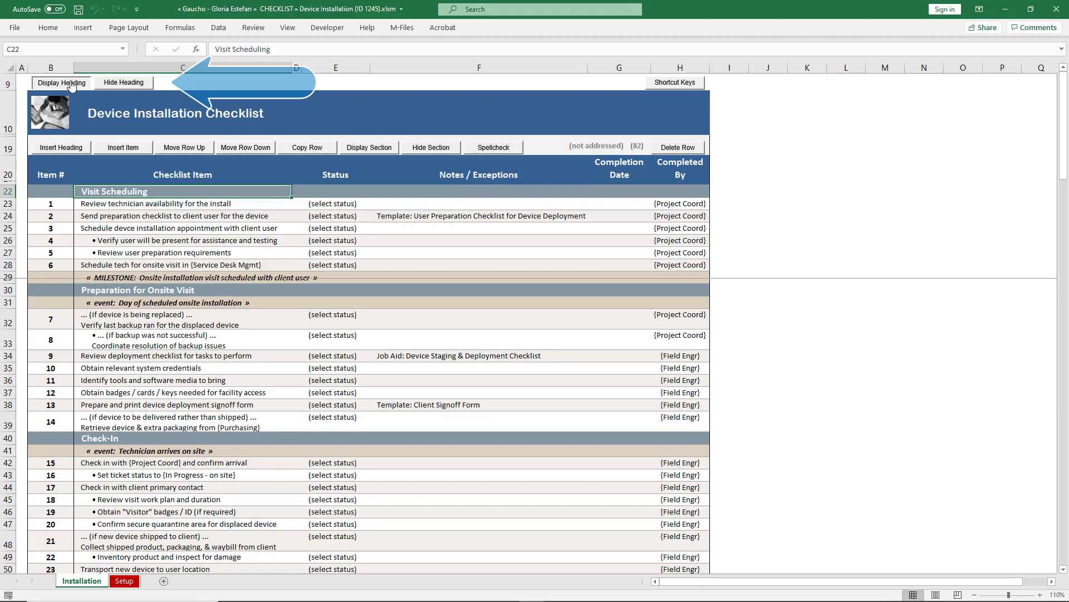
left_click(119, 83)
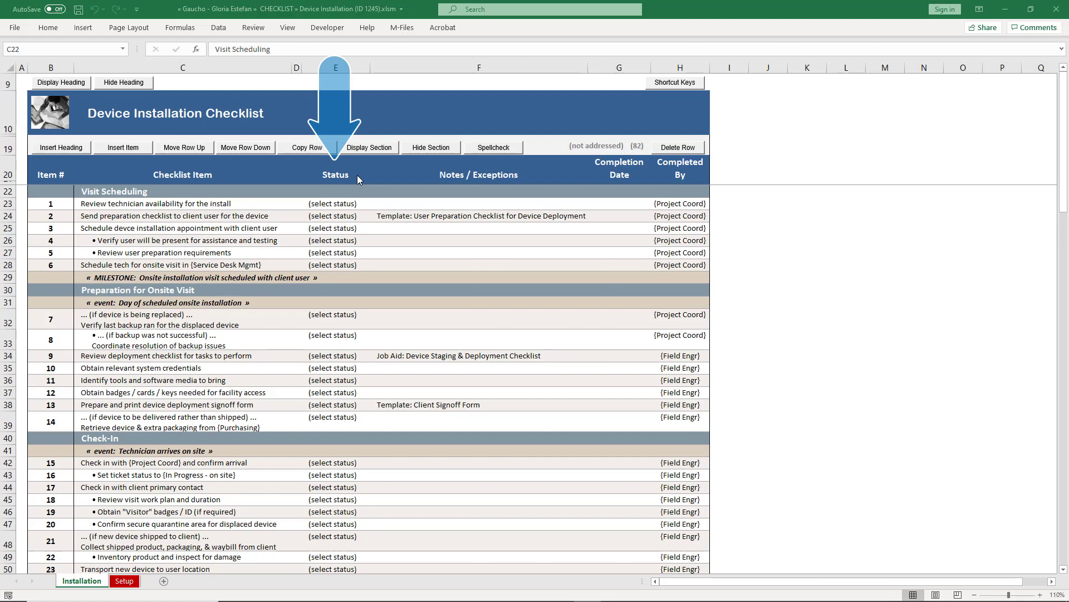
left_click(367, 205)
left_click(375, 205)
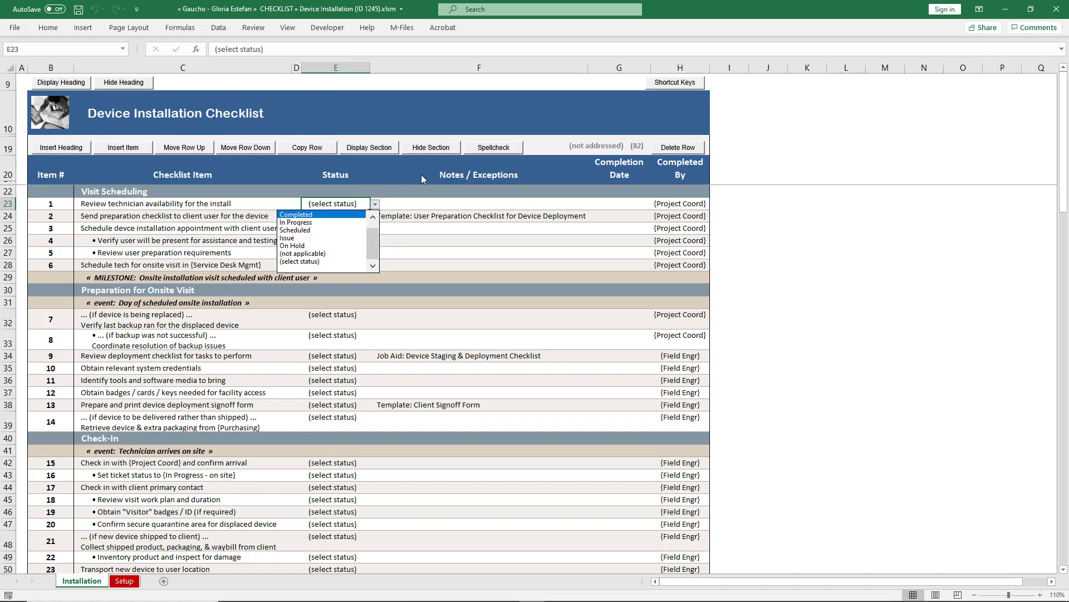
key("Escape")
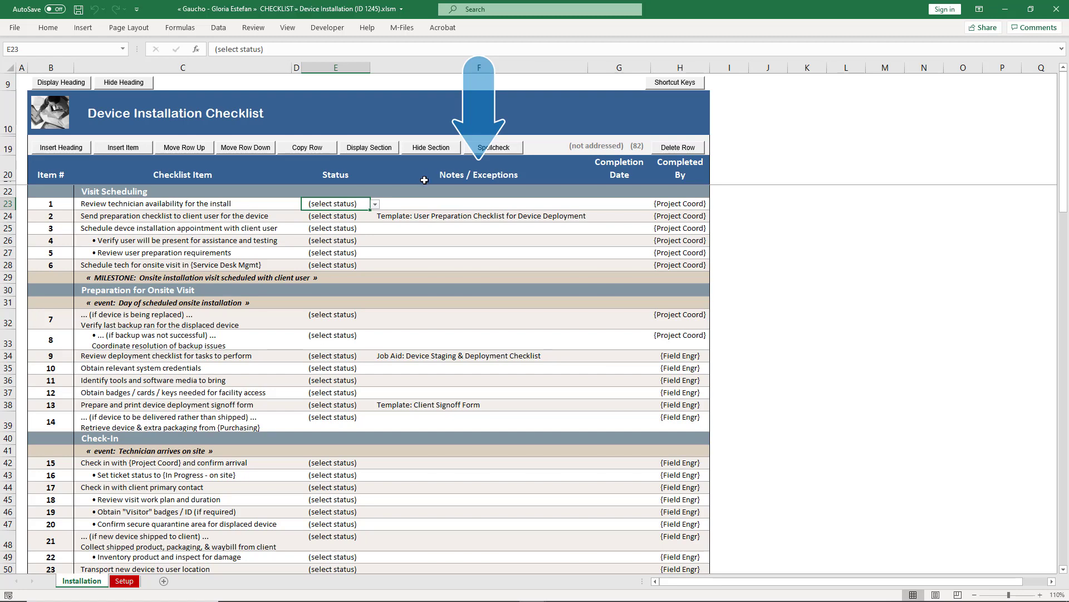
left_click(440, 216)
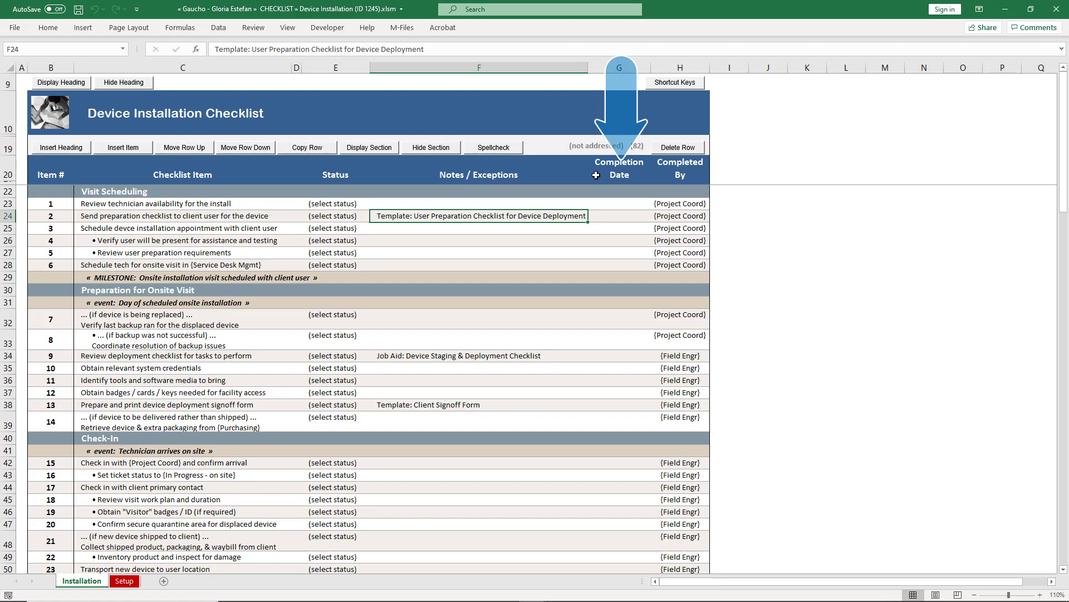
left_click(677, 206)
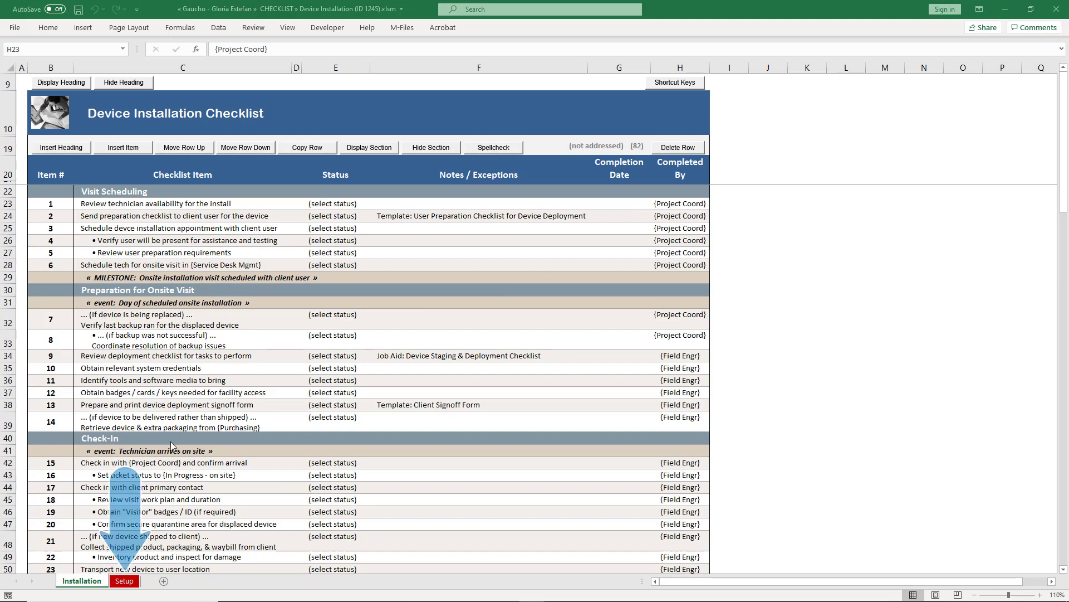
left_click(123, 581)
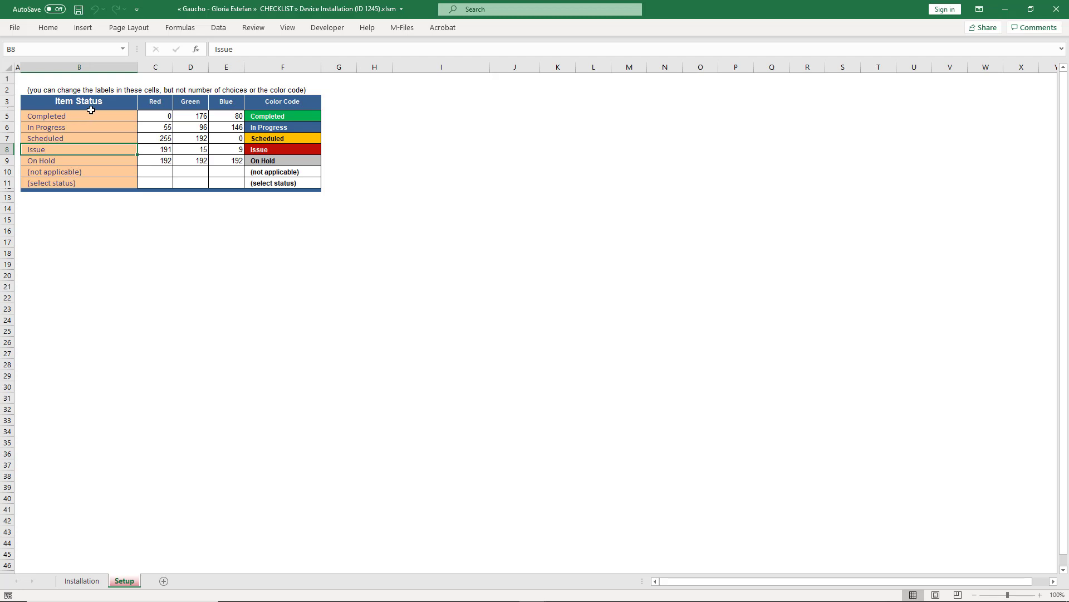
left_click_drag(91, 116, 92, 181)
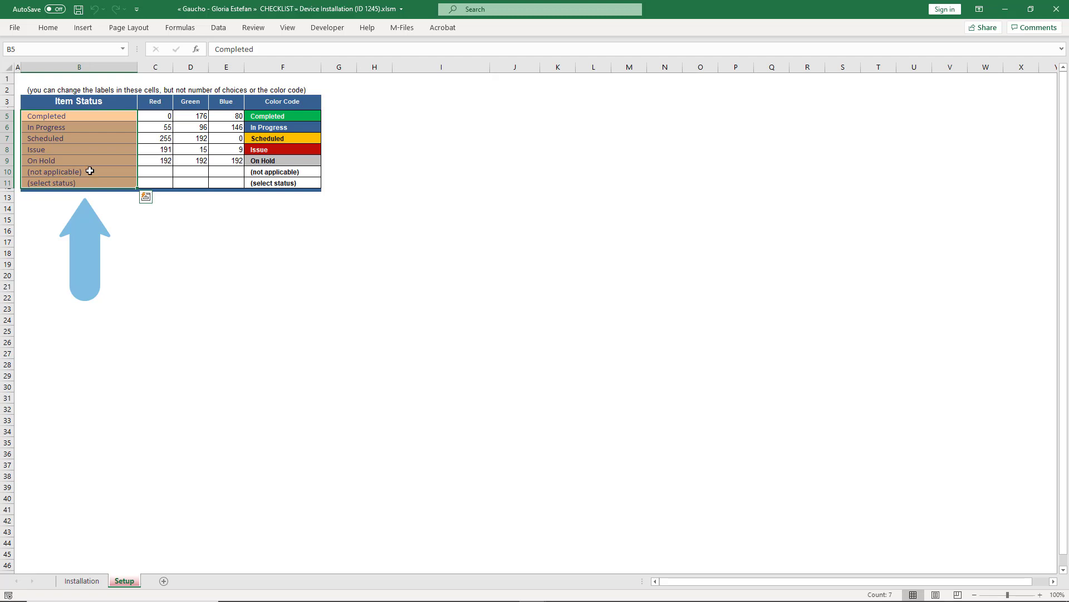
left_click(78, 115)
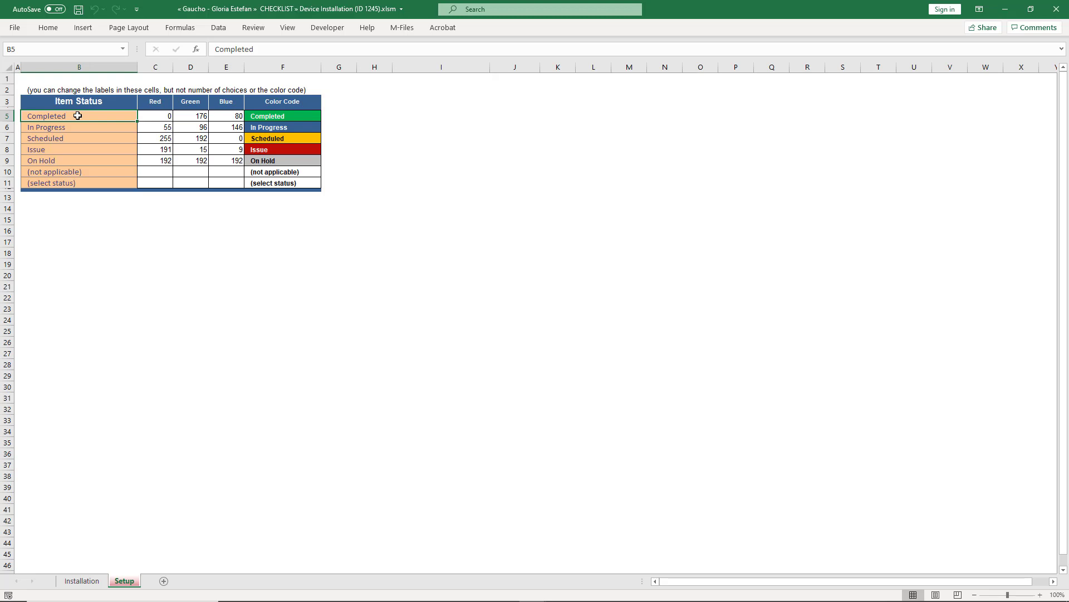
left_click(73, 151)
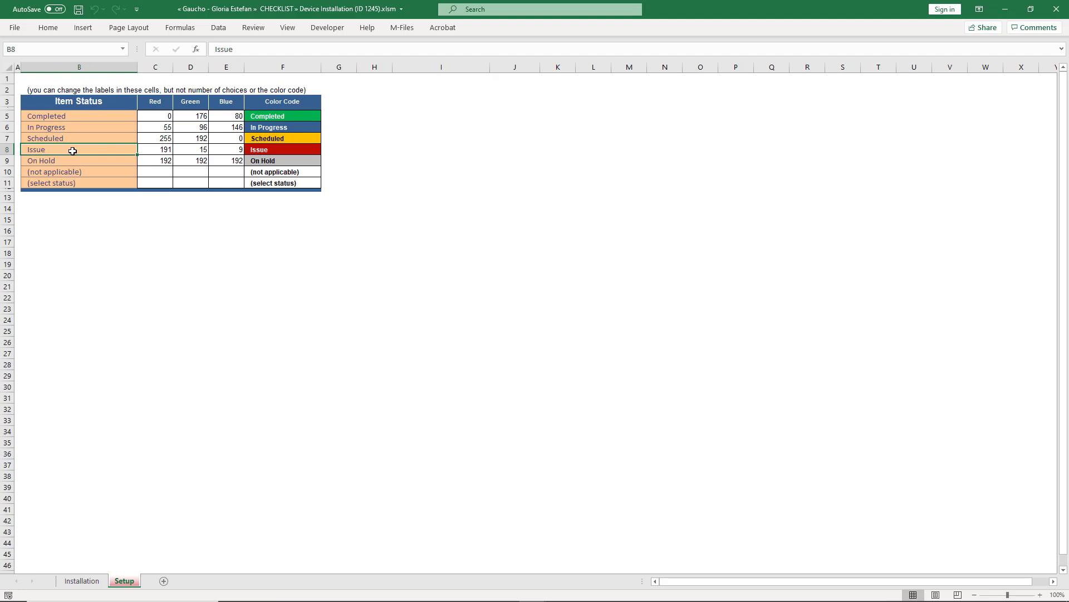
left_click(82, 581)
Step: Set item 1's status to Completed and item 2's to Issue, then display the results heading
left_click(331, 204)
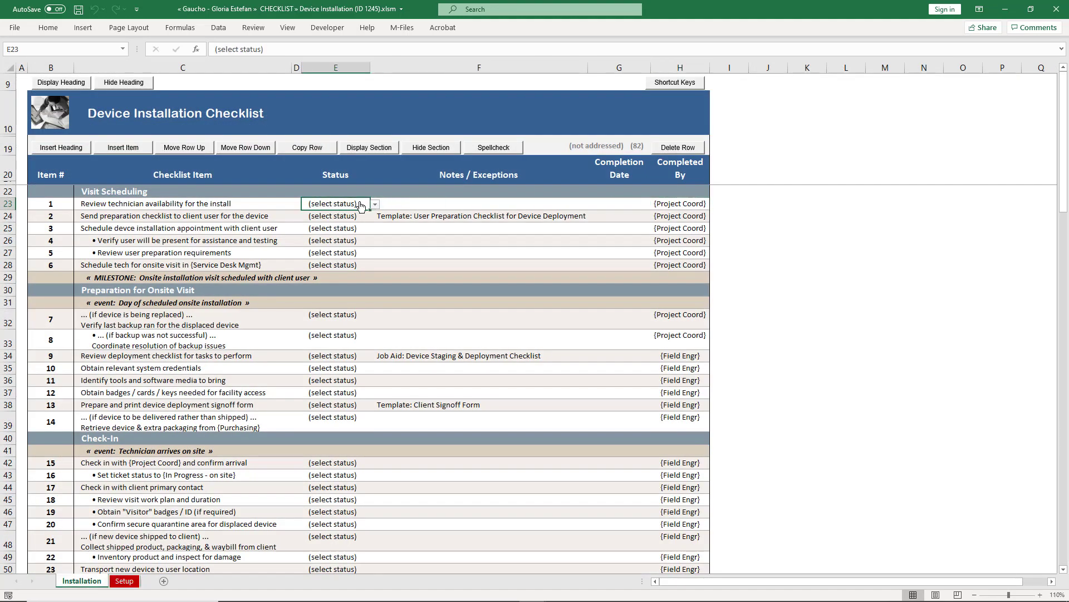
left_click(375, 207)
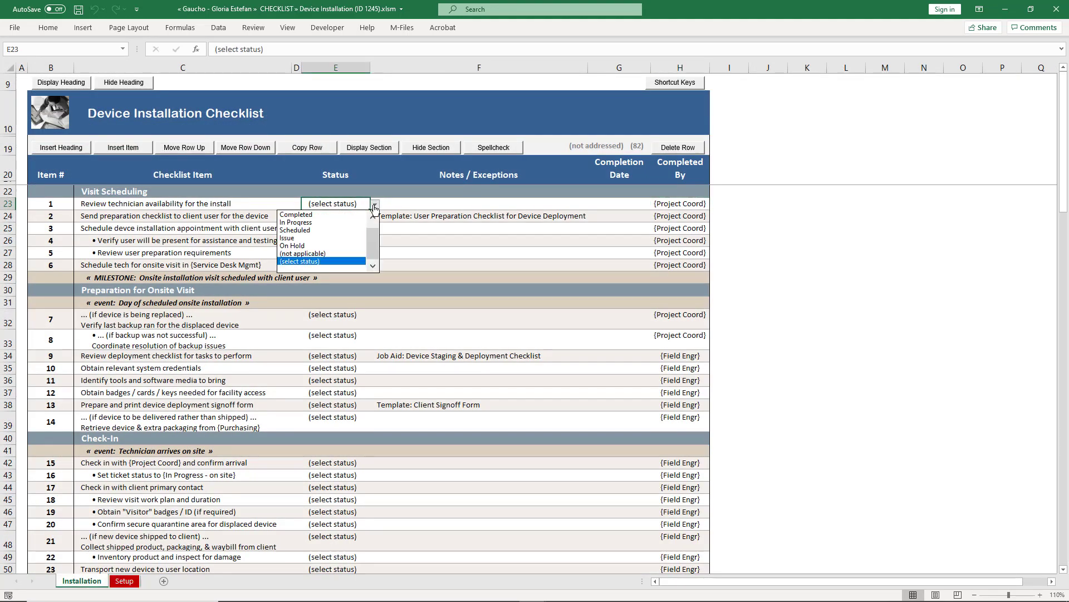
left_click(341, 218)
left_click(341, 218)
left_click(373, 217)
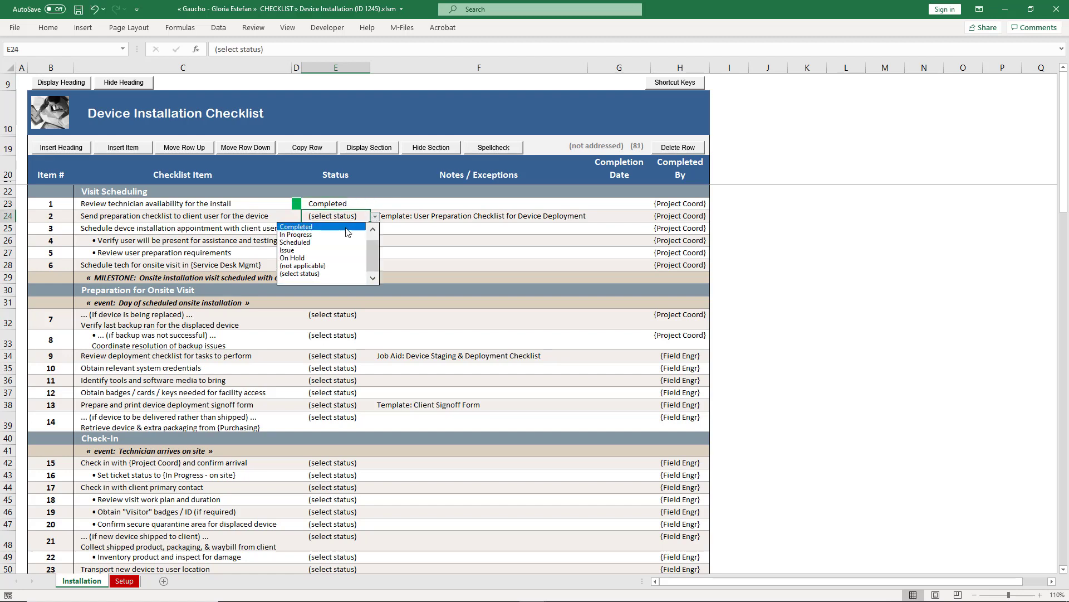
left_click(332, 252)
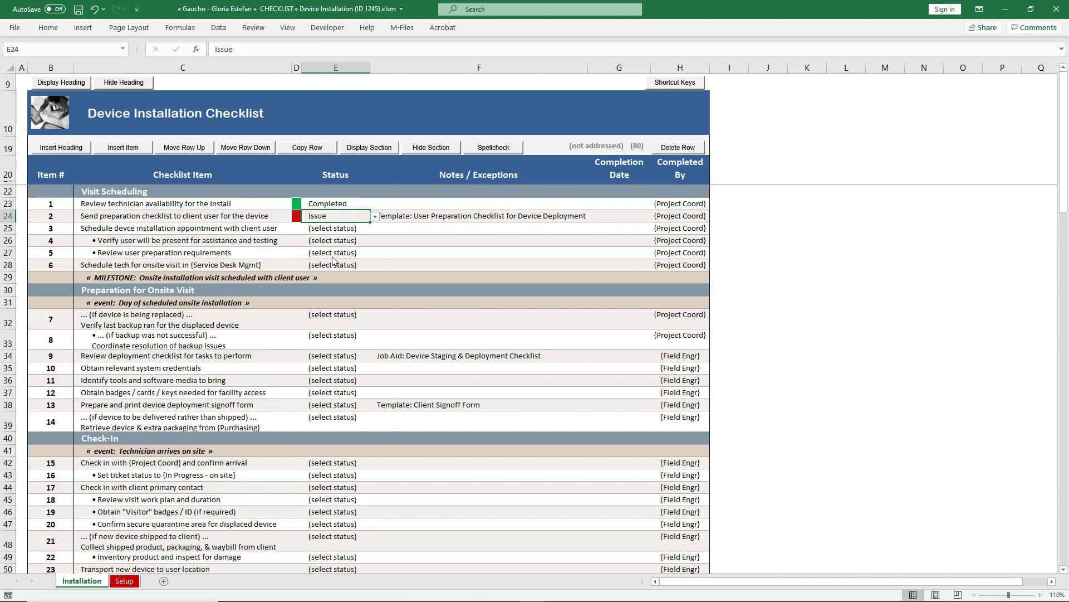
left_click(62, 82)
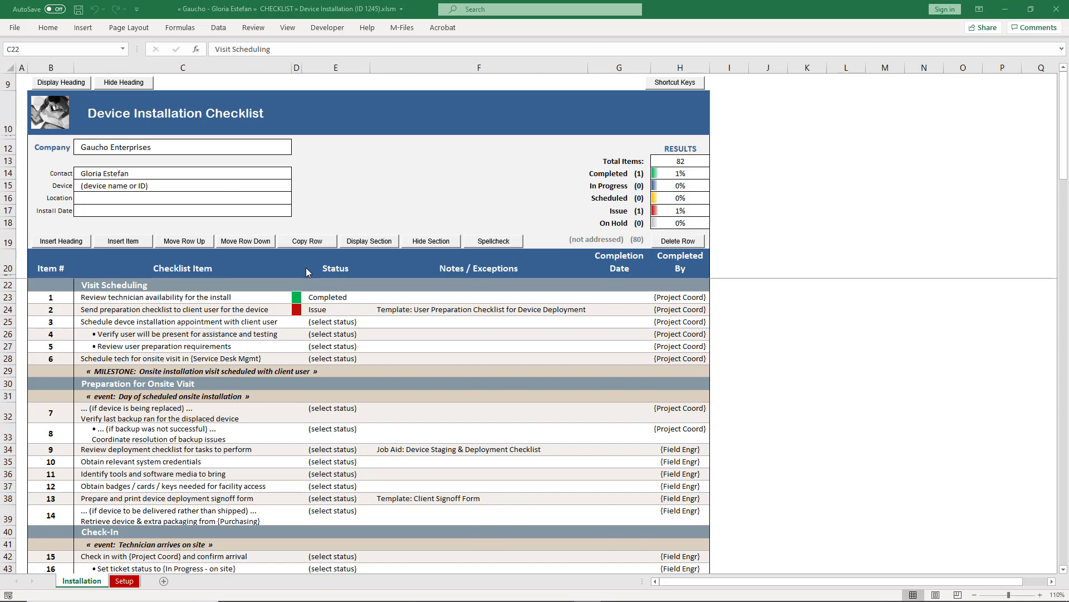
left_click(175, 286)
left_click(176, 298)
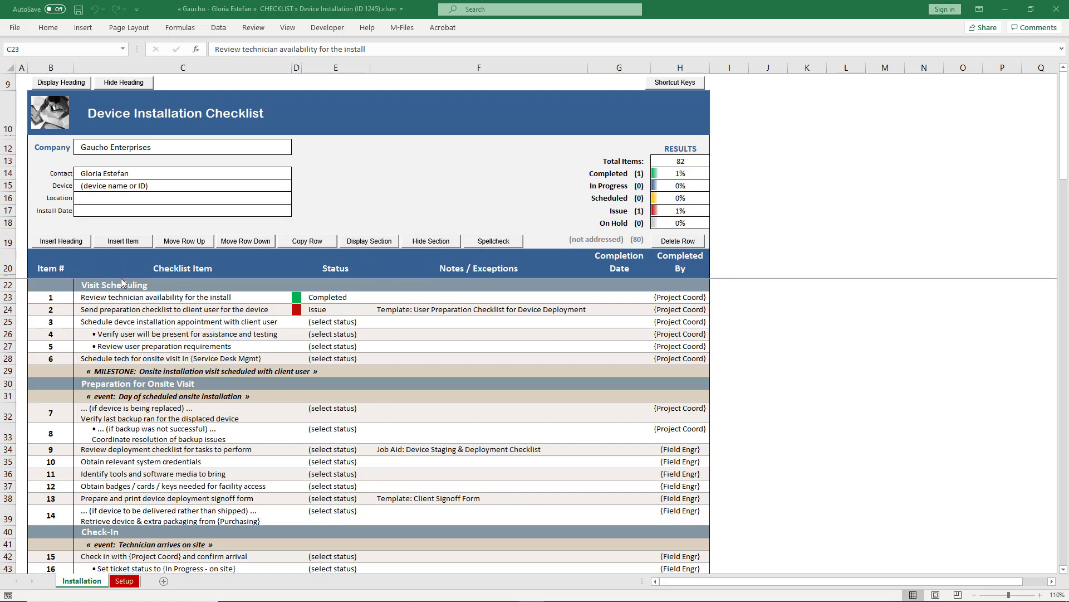
left_click(106, 371)
Step: Insert a 'Visit Confirmation' heading row below the milestone, testing Move Row Down and Up
left_click(68, 243)
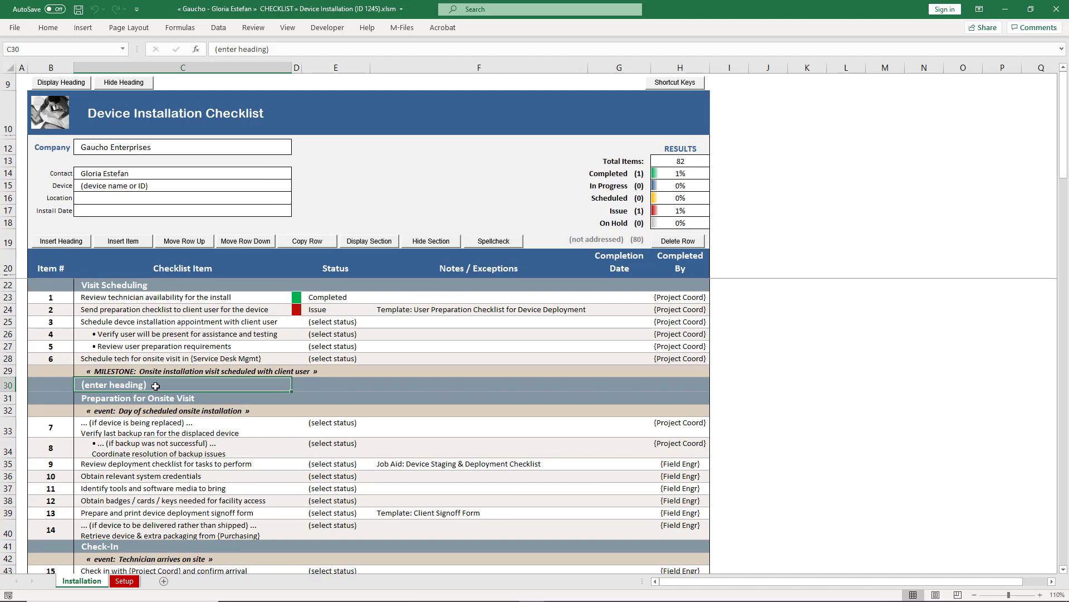
type("Vis")
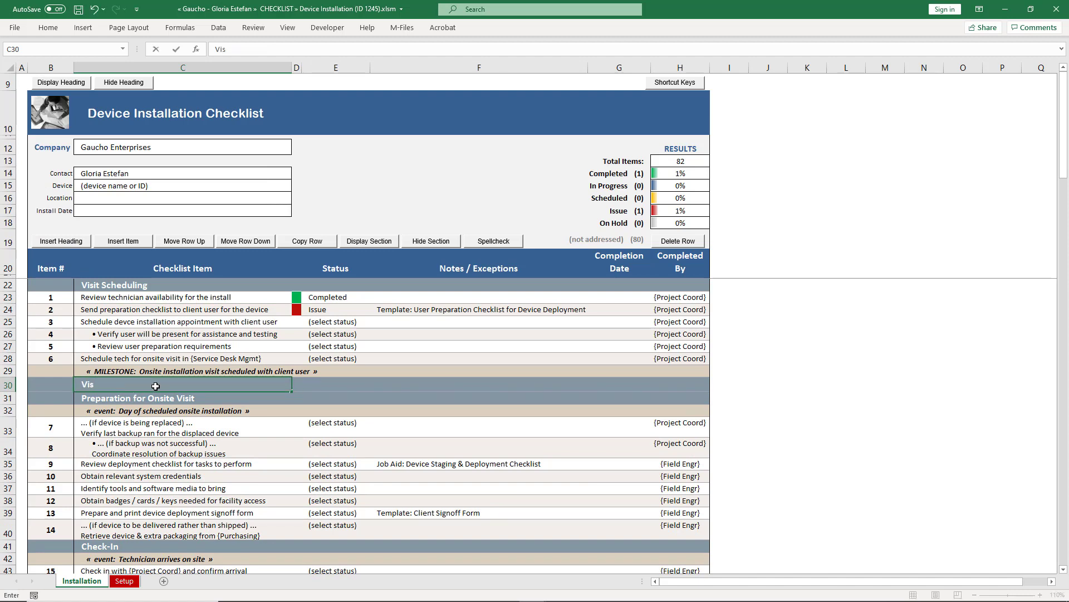
type("it Confirmation")
key("Return")
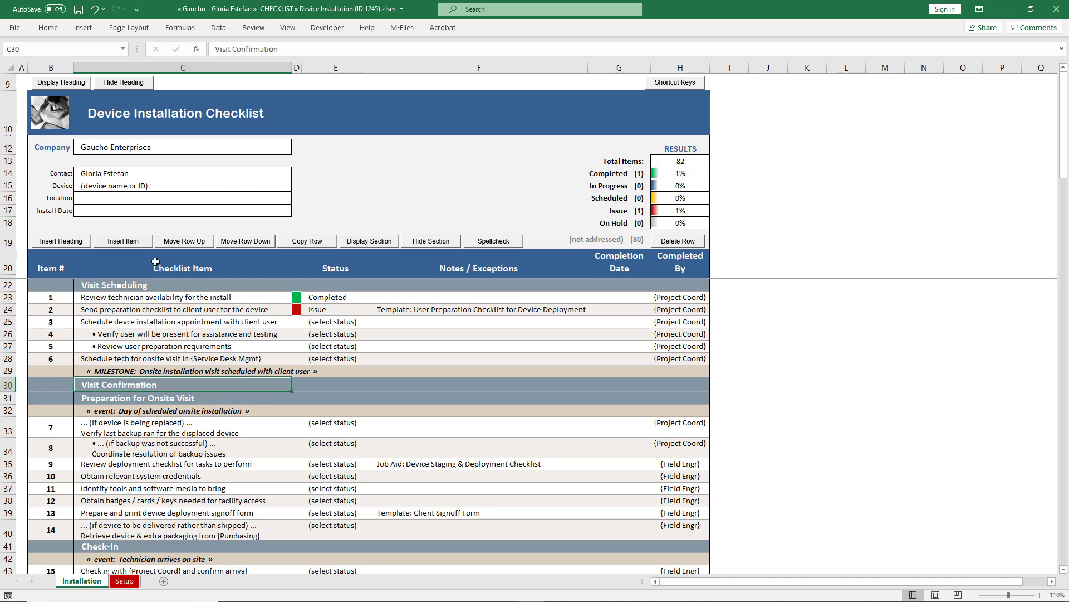
left_click(239, 244)
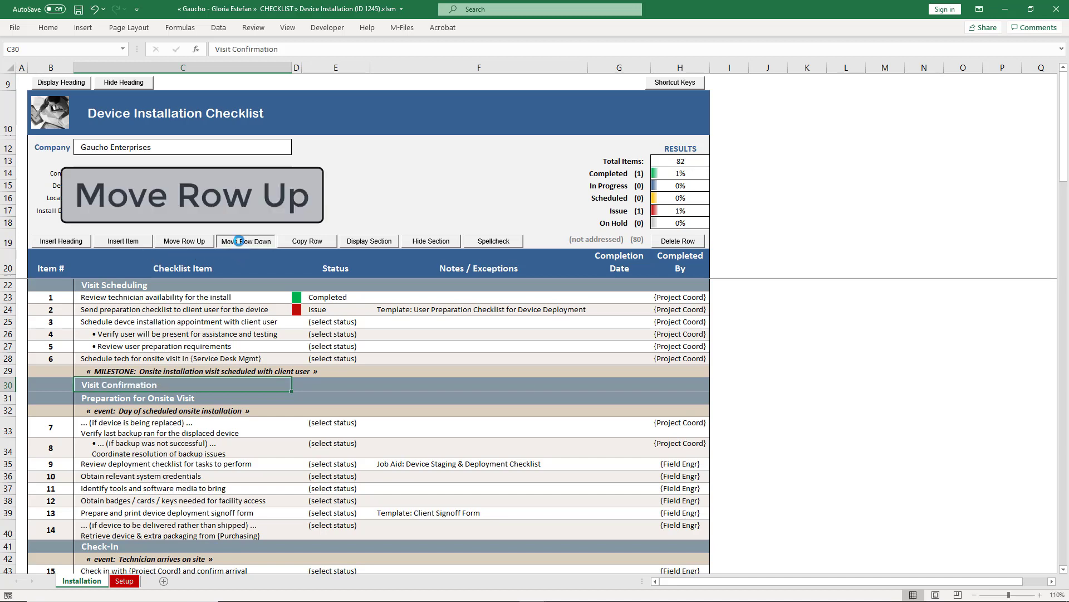
left_click(197, 243)
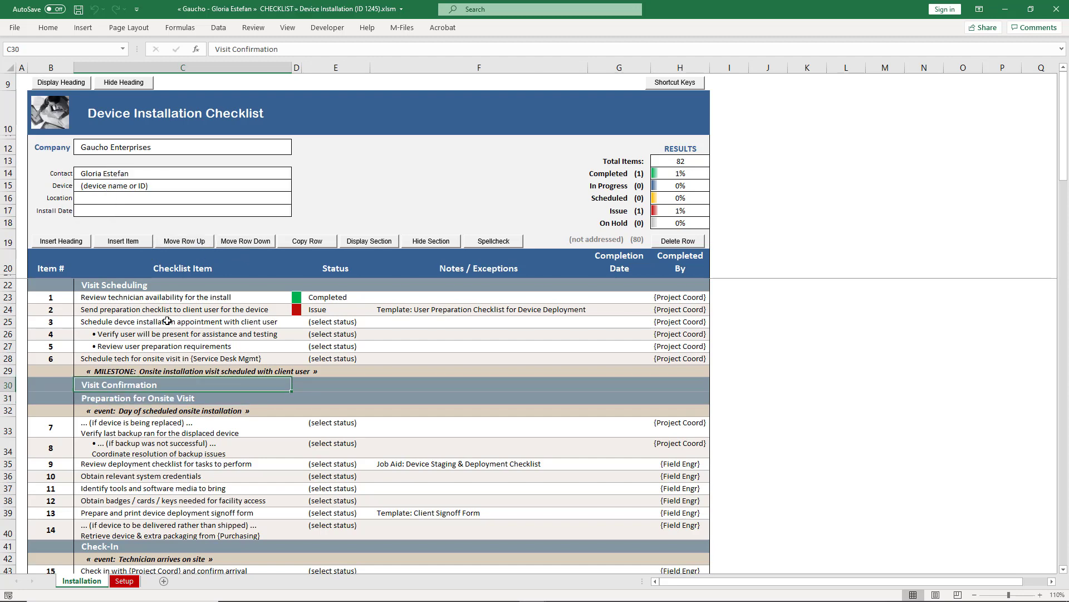
Step: Add item 'Before departing, check in with client to confirm visit' and collapse Visit Scheduling
left_click(123, 241)
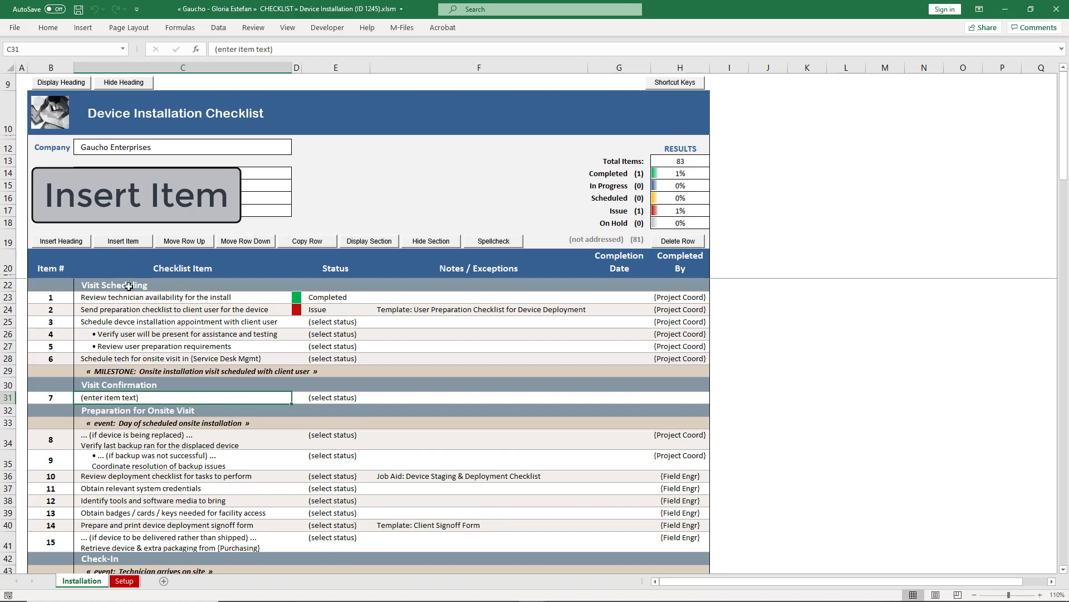
type("Before depart")
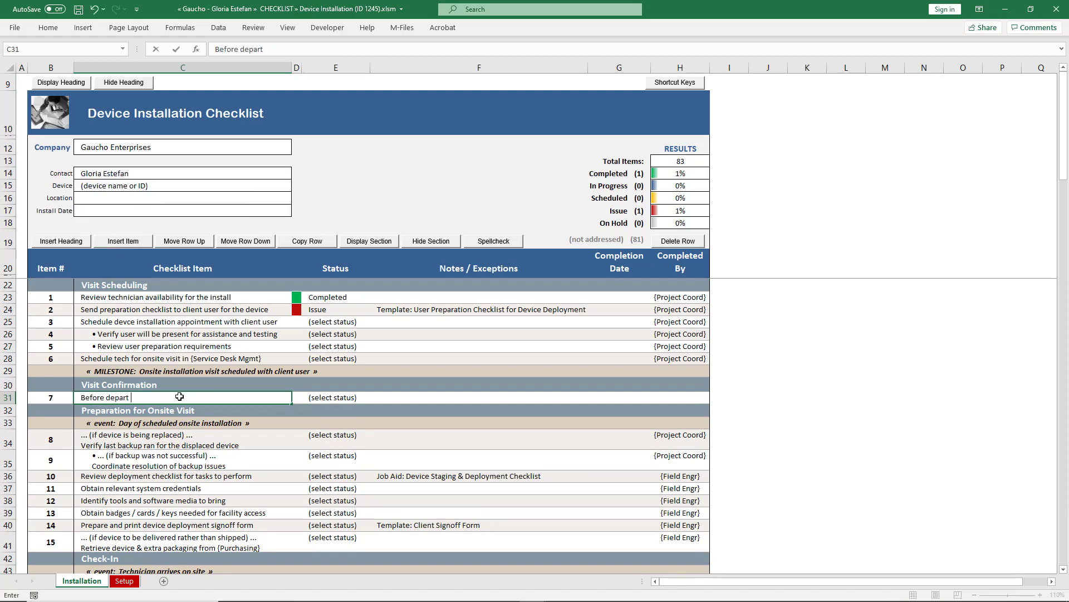
type("ing, check in with client to confirm visit")
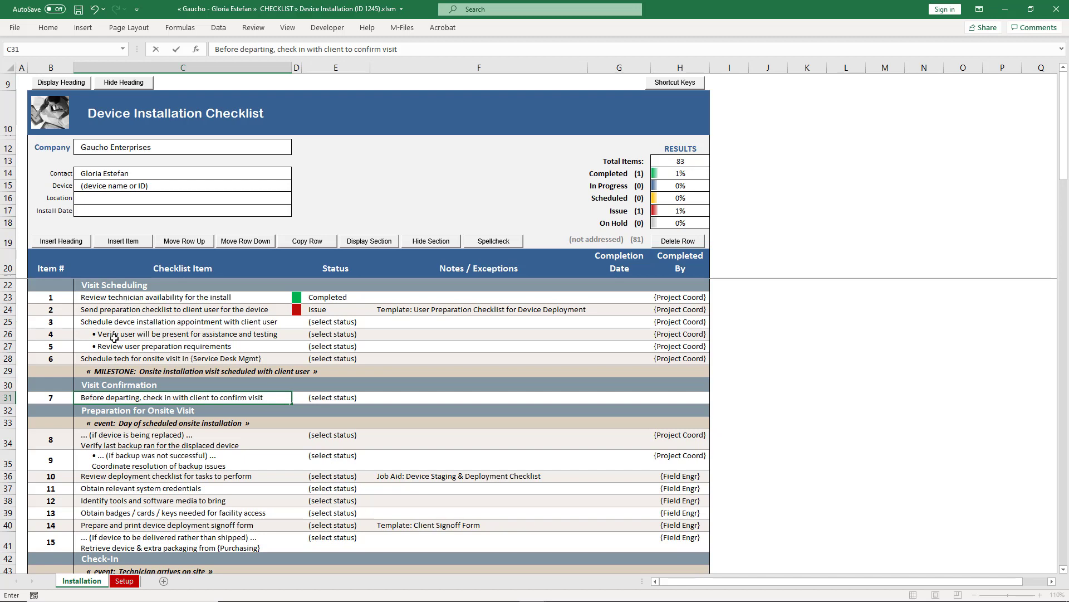
left_click(118, 290)
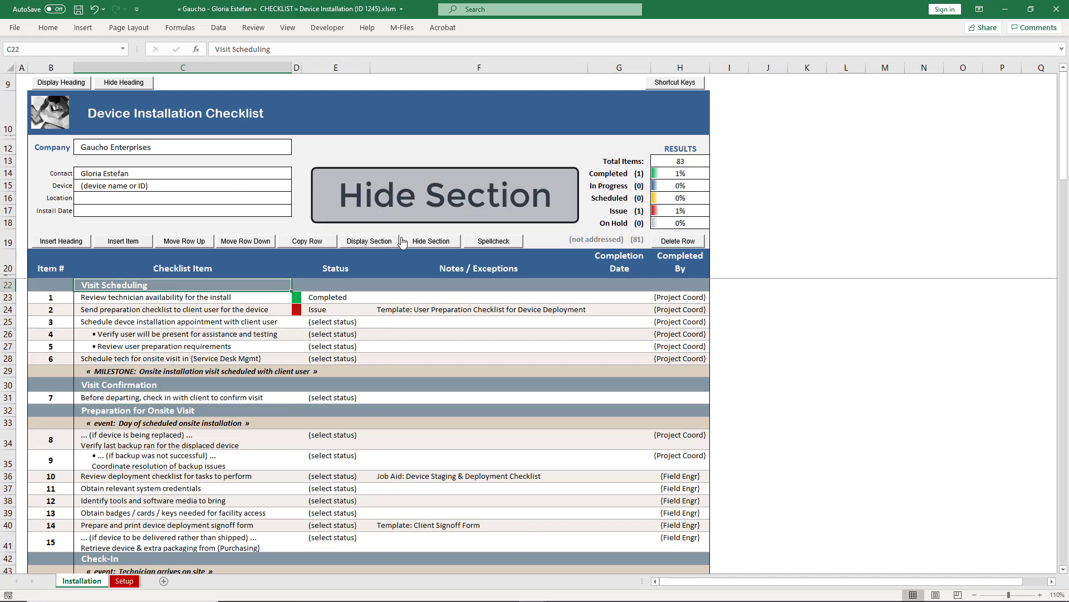
left_click(420, 240)
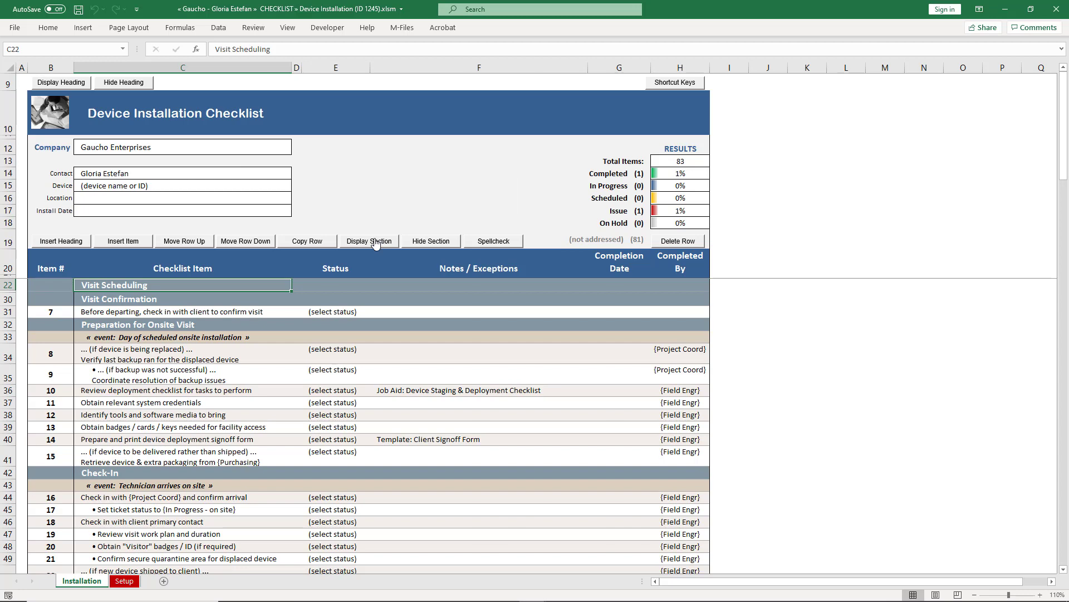
Step: Expand the Visit Scheduling section and select the new item 7 row
left_click(376, 242)
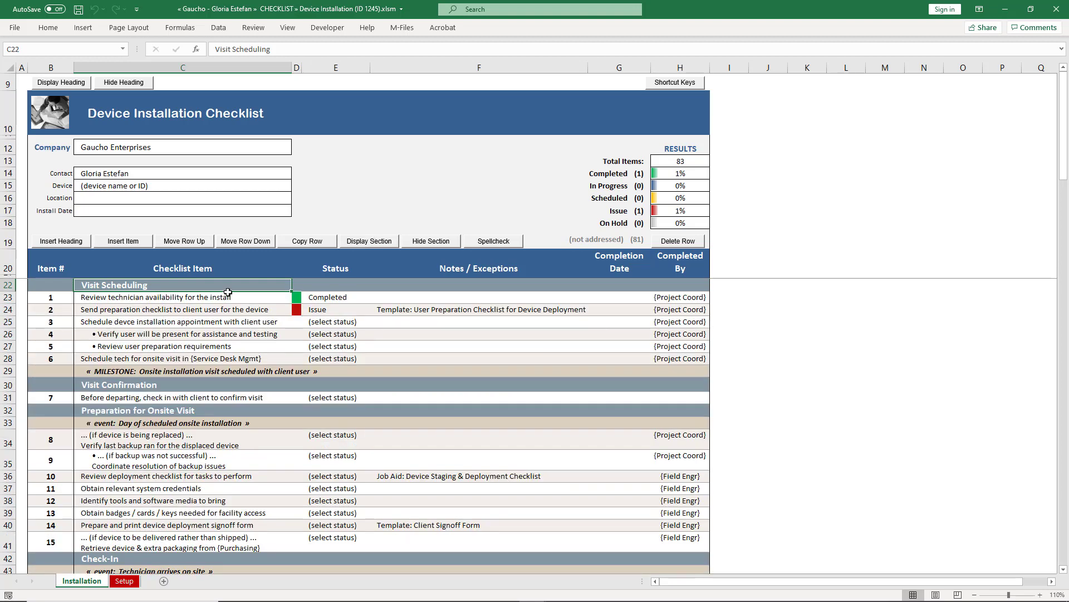
left_click(189, 400)
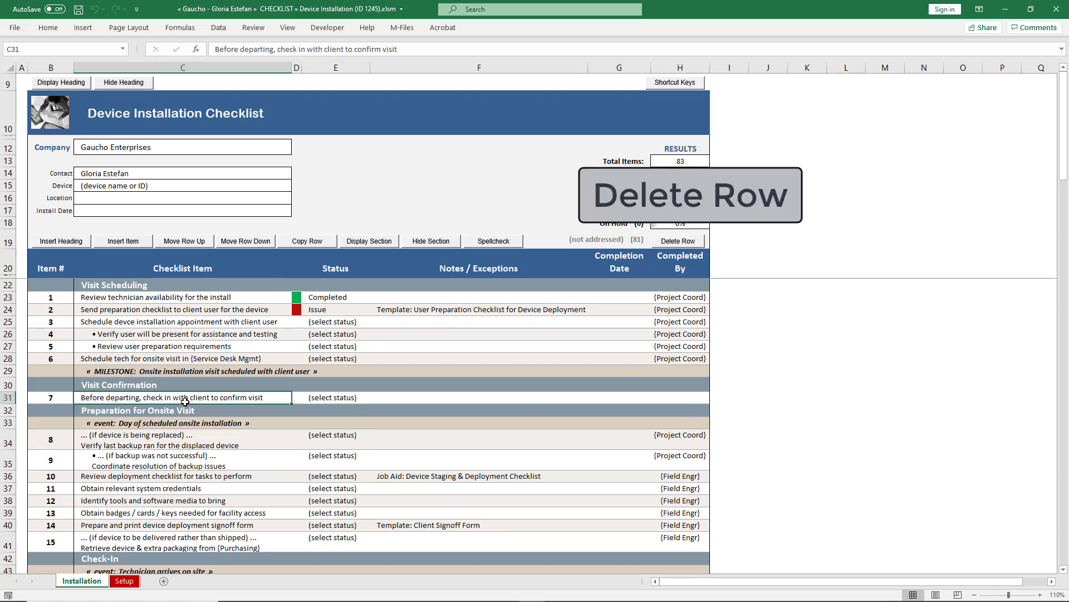
Step: Start deleting the item 7 row but cancel to keep it, then run Spellcheck
left_click(678, 242)
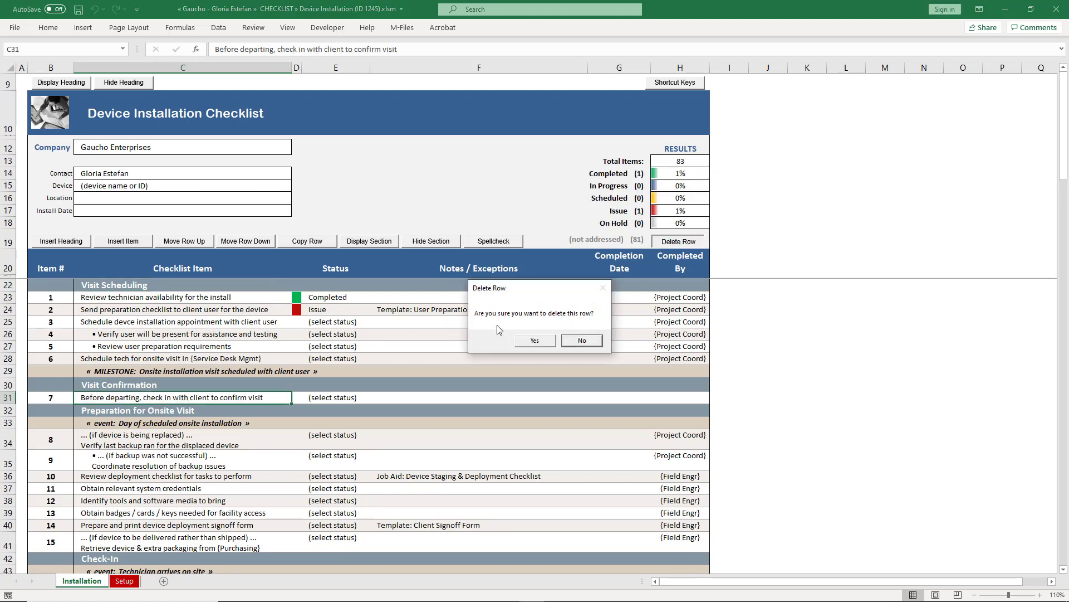
left_click(583, 341)
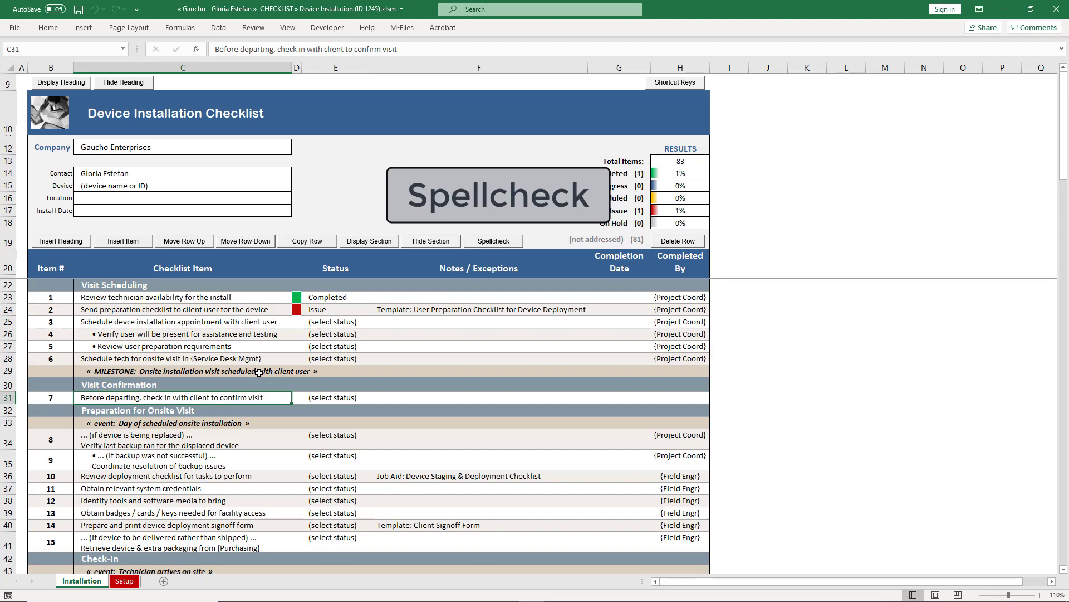
left_click(477, 245)
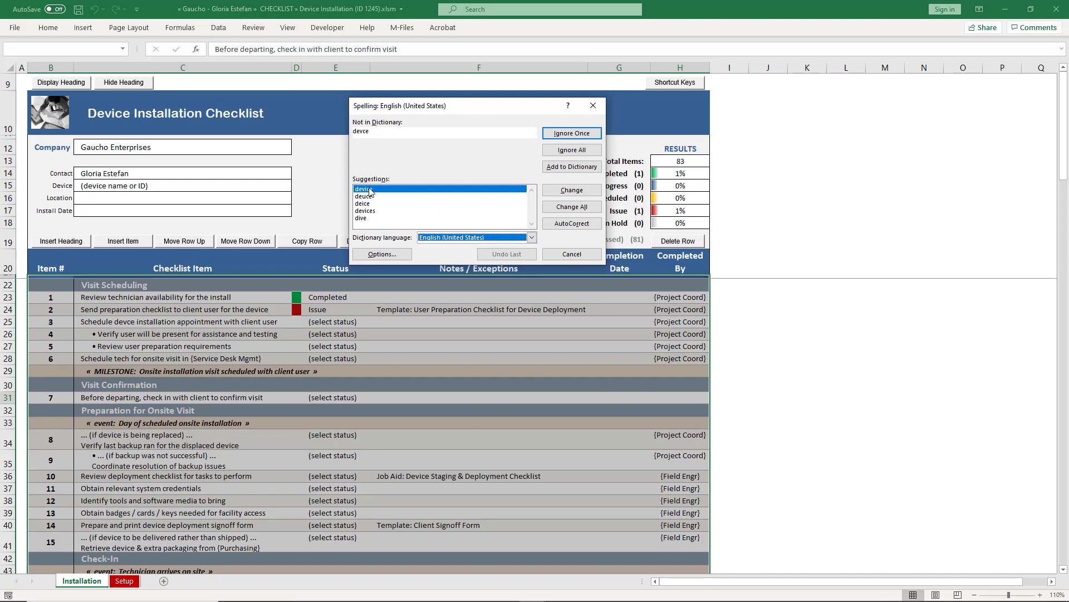
Step: Change the misspelled 'devce' to the suggested 'device'
left_click(569, 193)
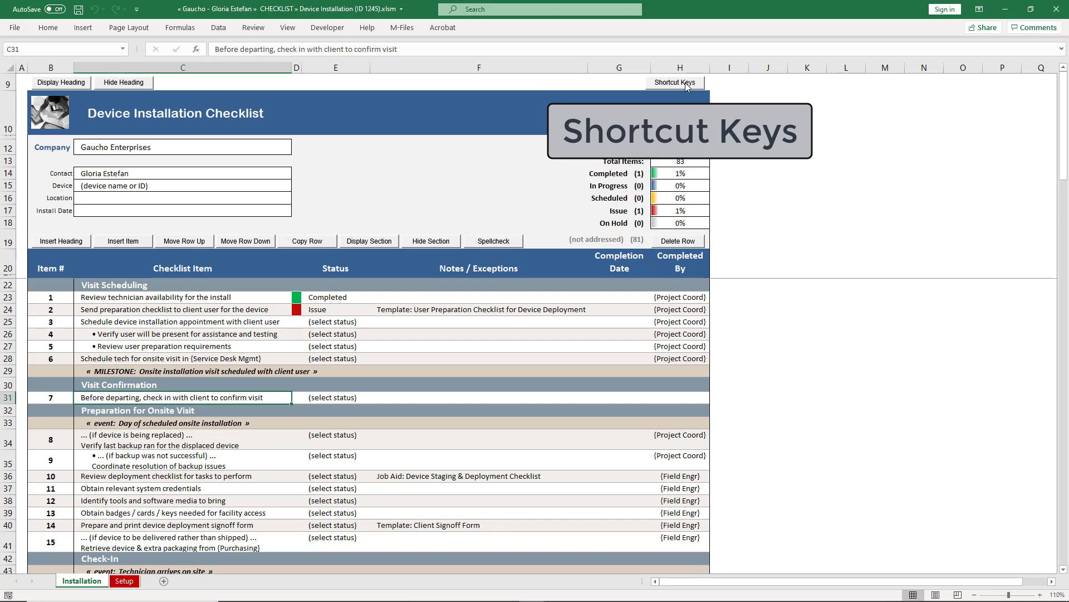
Step: Show the shortcut key list and activate the checklist's keyboard shortcuts
left_click(662, 88)
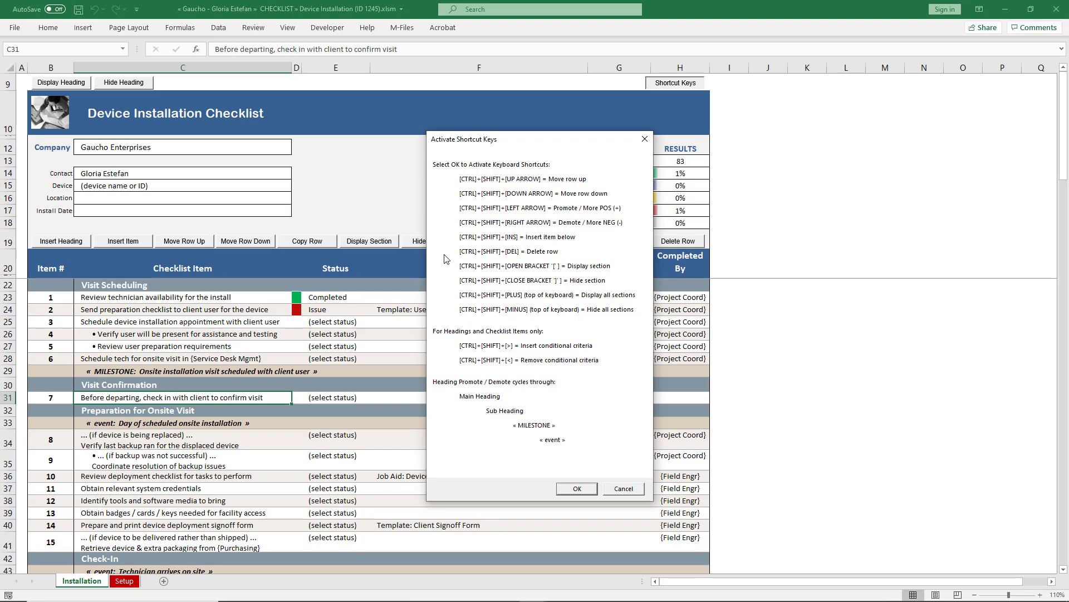
left_click(575, 489)
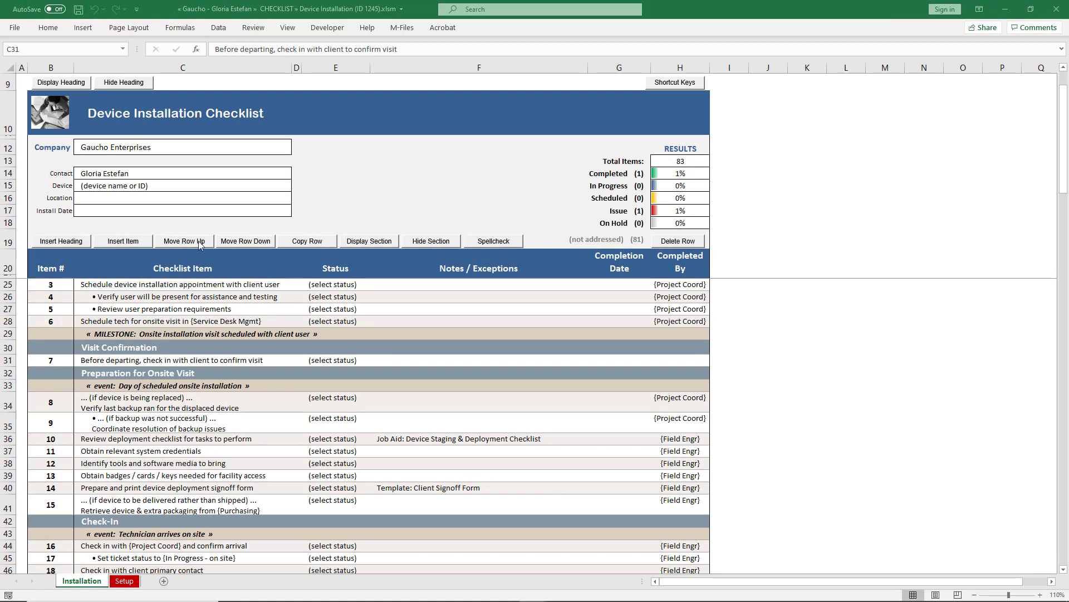
left_click(162, 362)
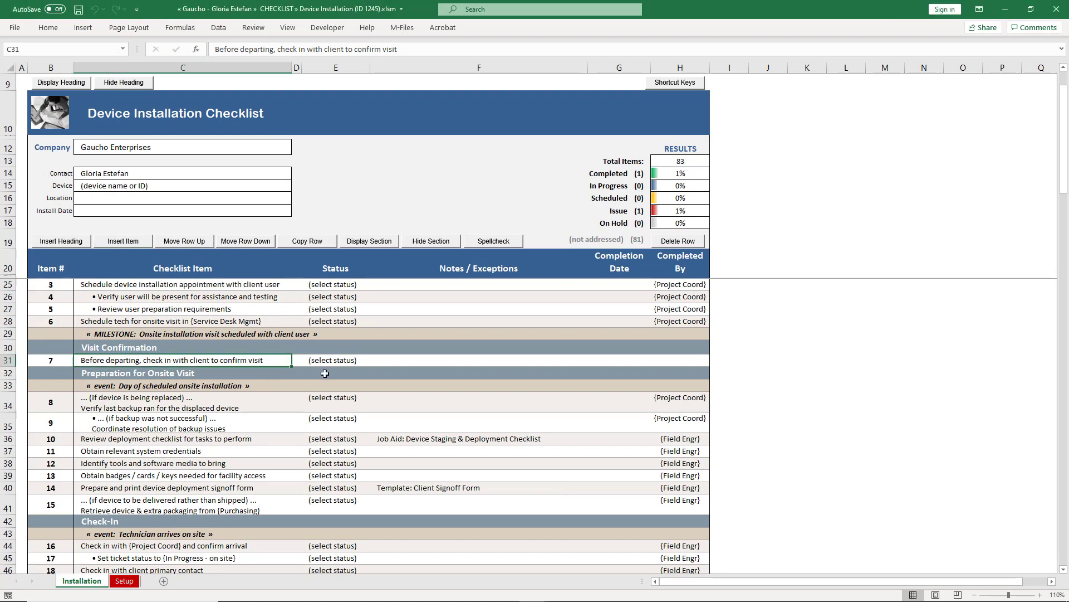
key("ctrl+shift+Up")
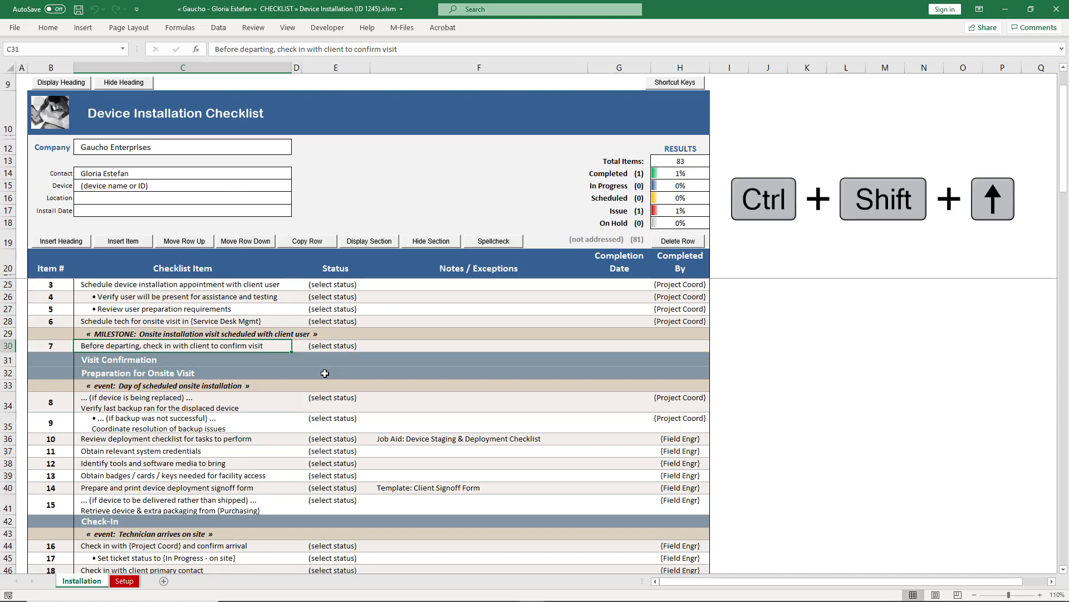
key("ctrl+shift+Down")
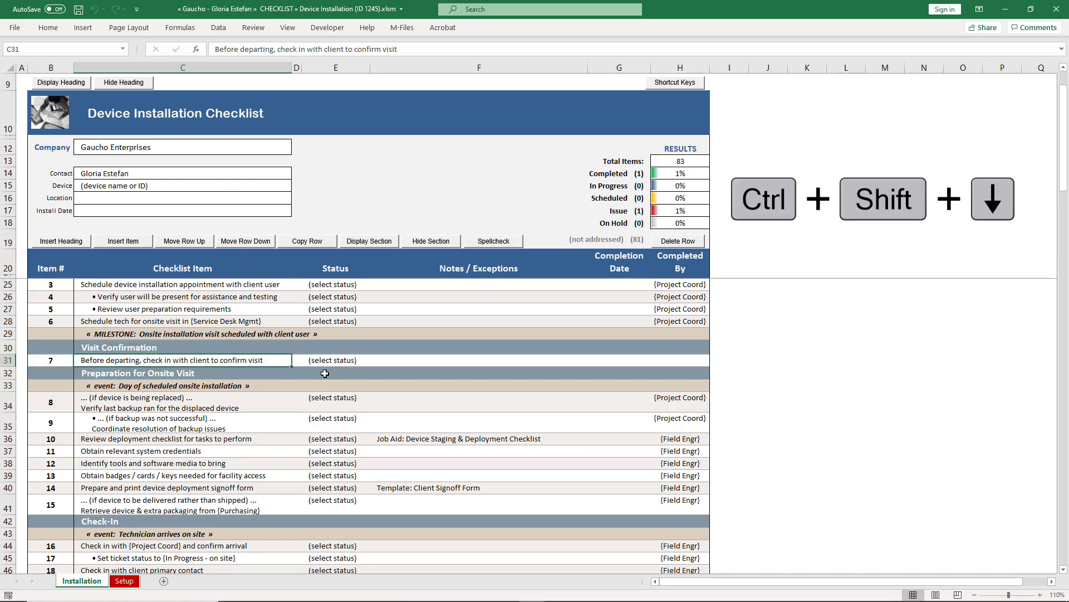
scroll(300, 334, "up", 1)
left_click(281, 298)
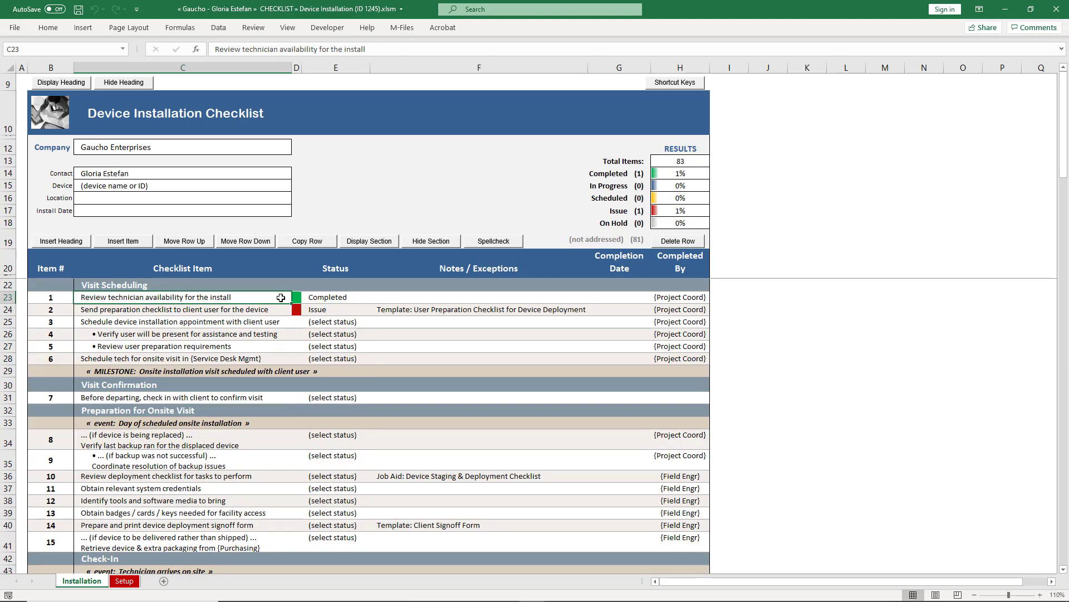
key("ctrl+shift+Insert")
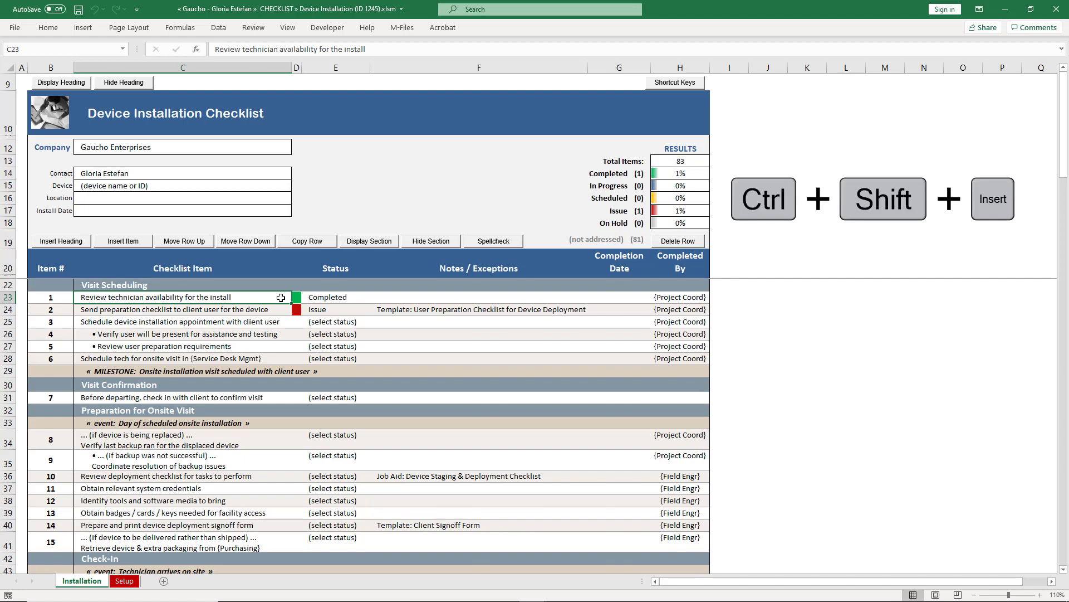
key("ctrl+shift+Delete")
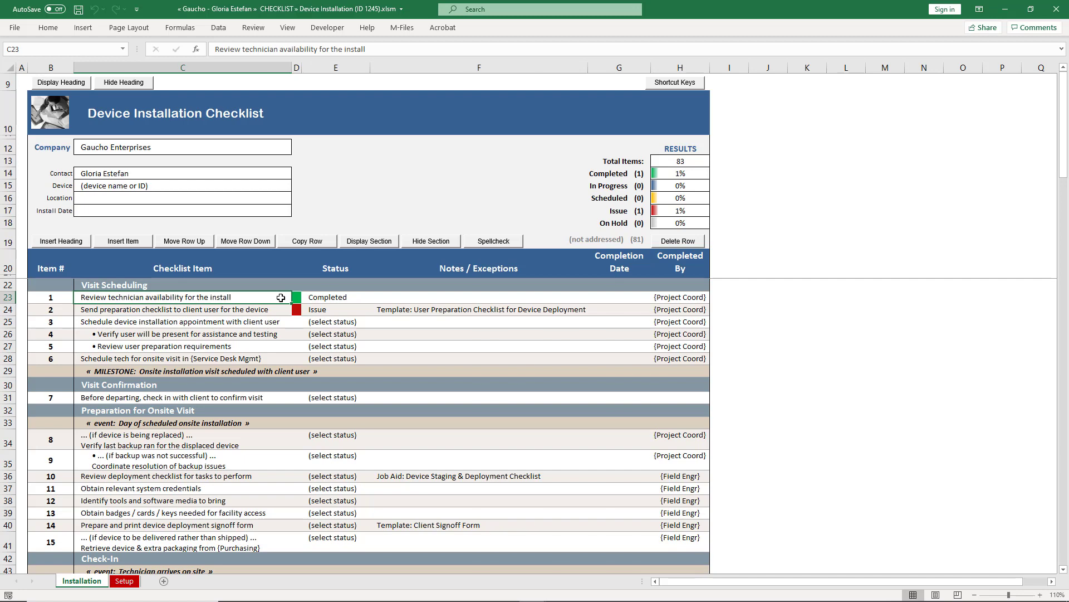
key("ctrl+Down")
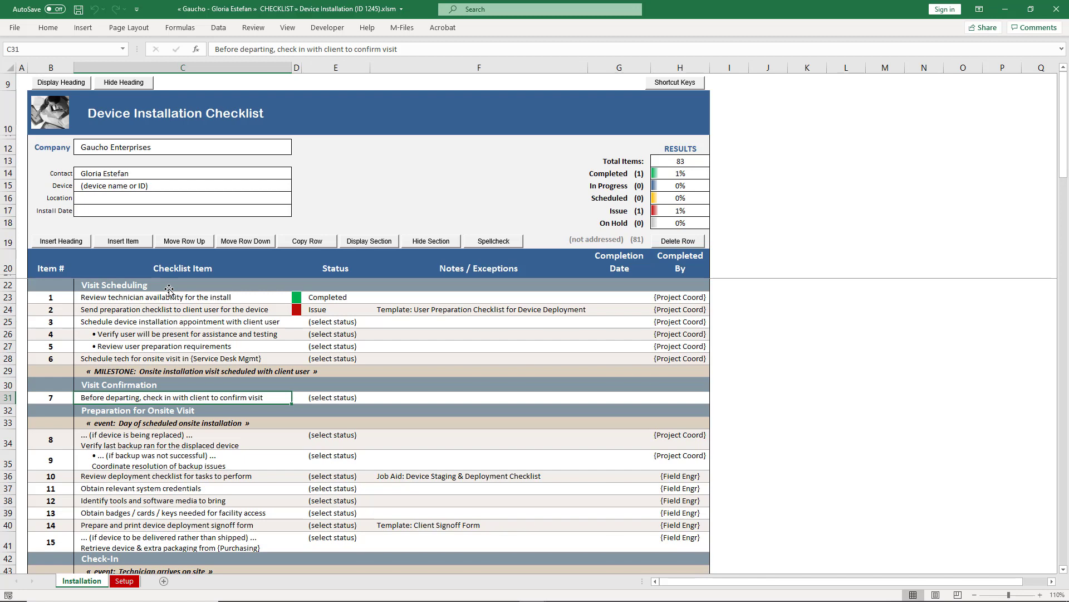
Step: Cycle the Visit Scheduling row through sub heading, milestone and event with Ctrl+Shift+arrows, ending as a plain heading
left_click(169, 288)
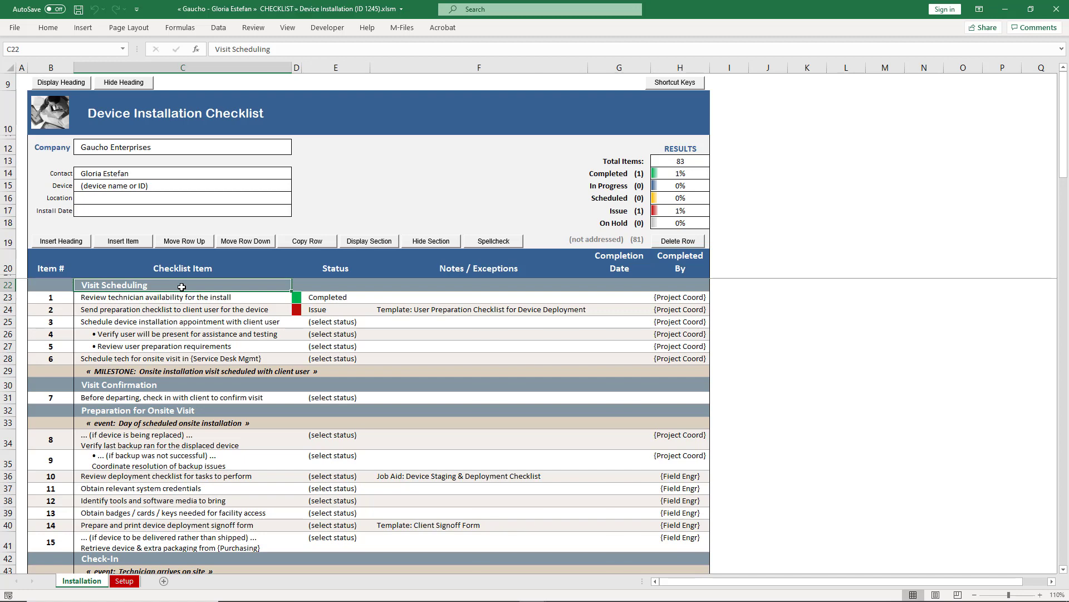
key("ctrl+shift+Right")
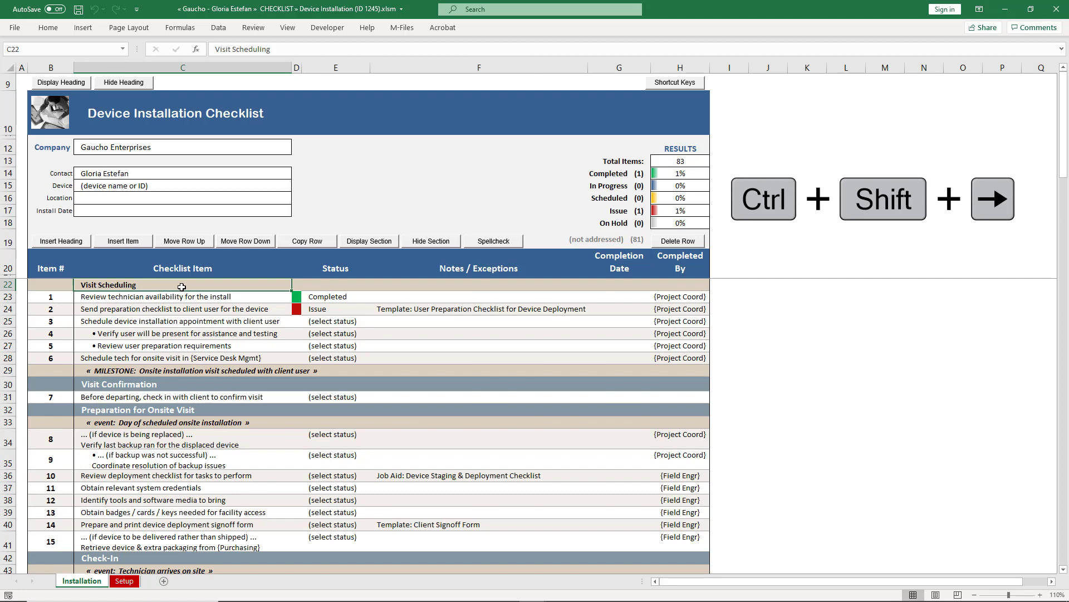
key("ctrl+shift+Right")
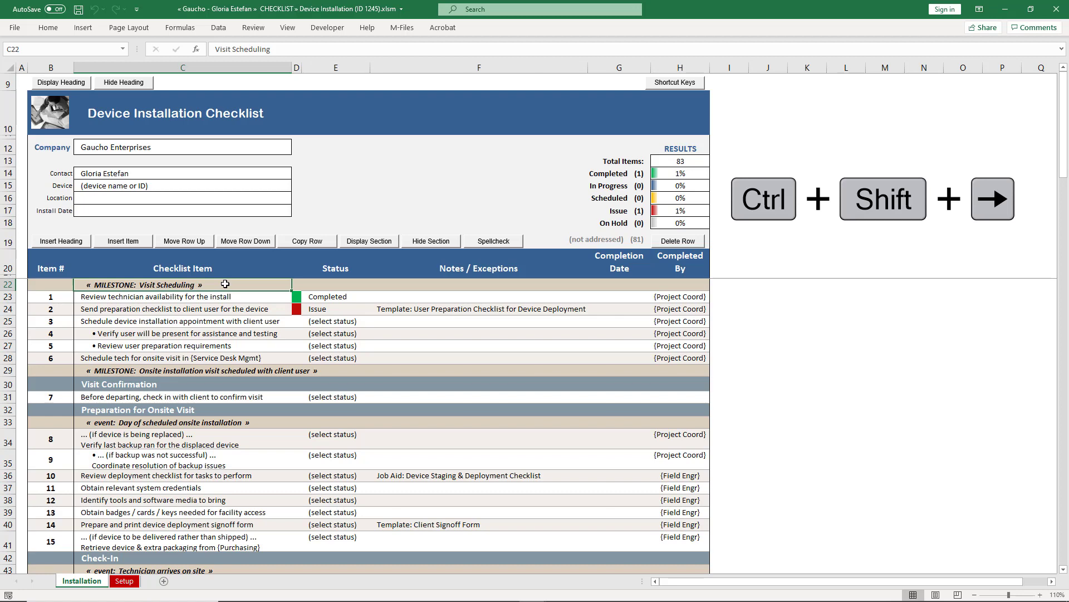
key("ctrl+shift+Right")
key("ctrl+shift+Left")
key("ctrl+shift+Left")
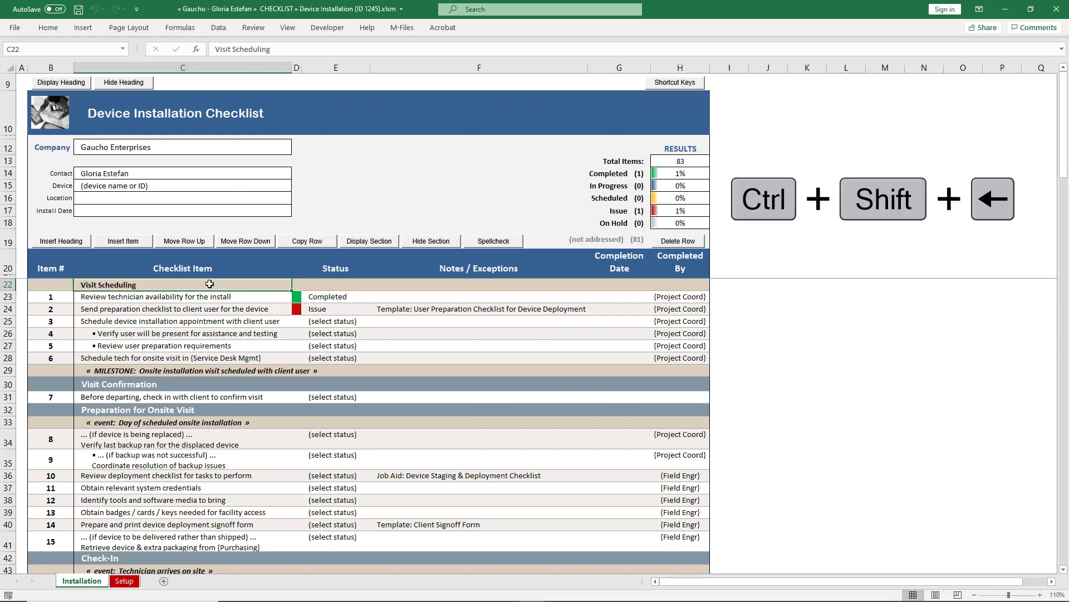
key("ctrl+shift+Left")
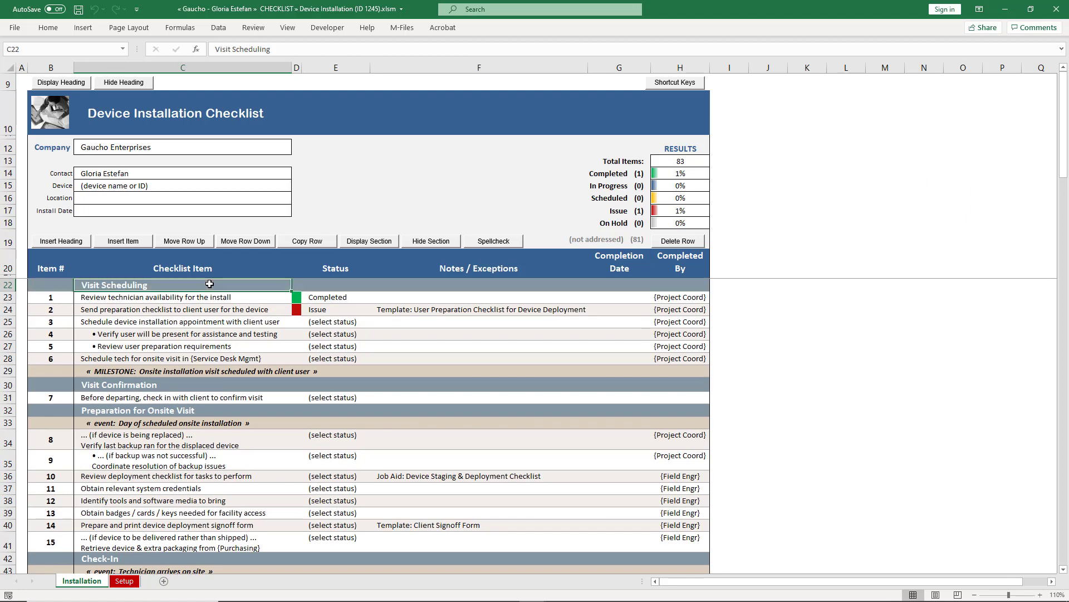
left_click(208, 299)
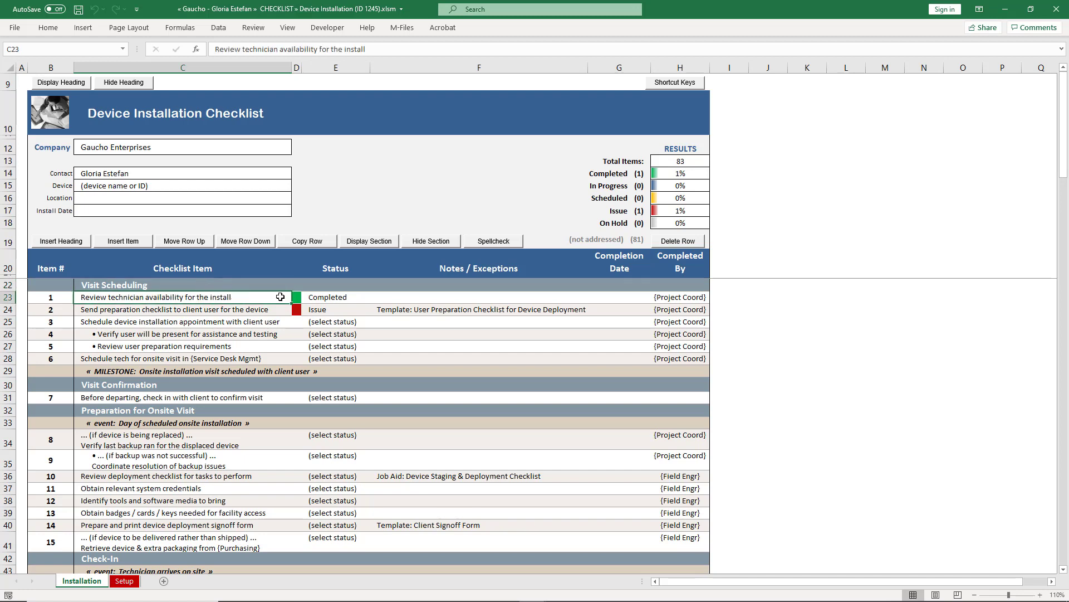
key("ctrl+shift+Right")
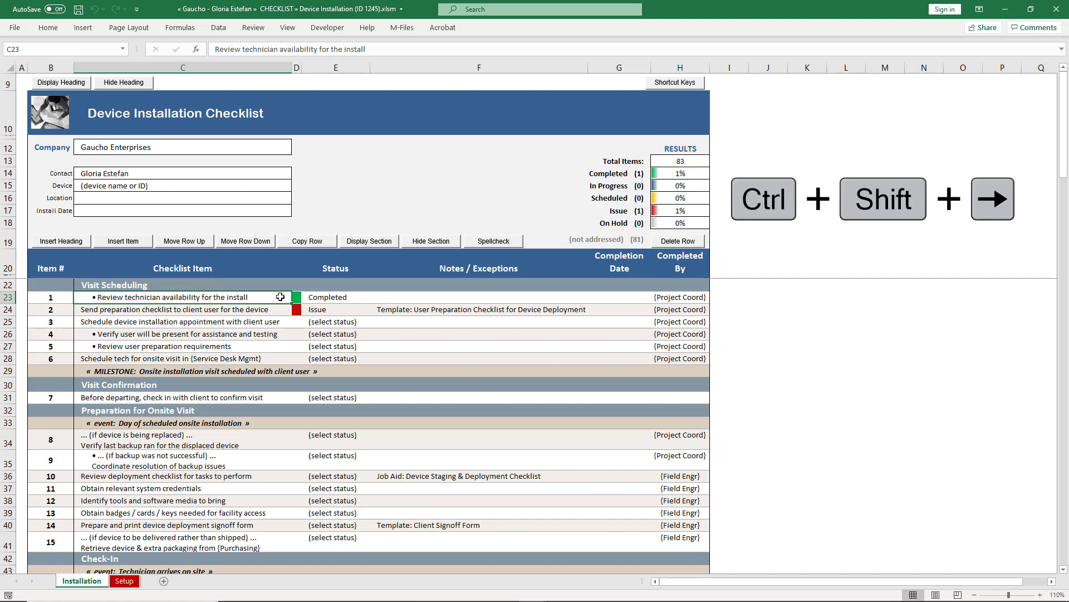
key("ctrl+shift+Right")
key("ctrl+shift+Right")
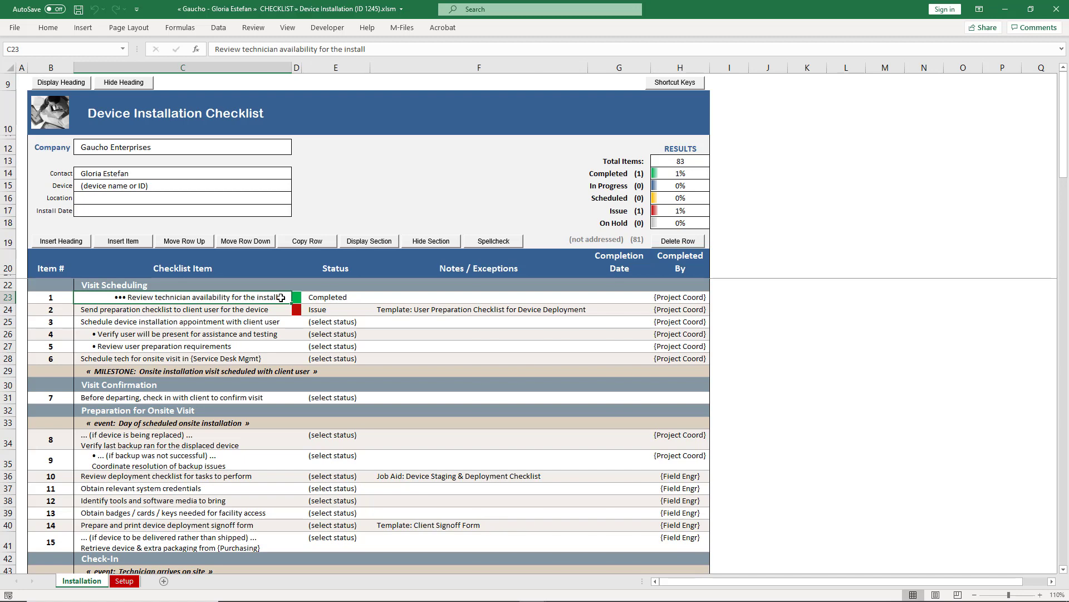
key("ctrl+shift+Left")
key("ctrl+shift+Left")
key("ctrl+shift+Left")
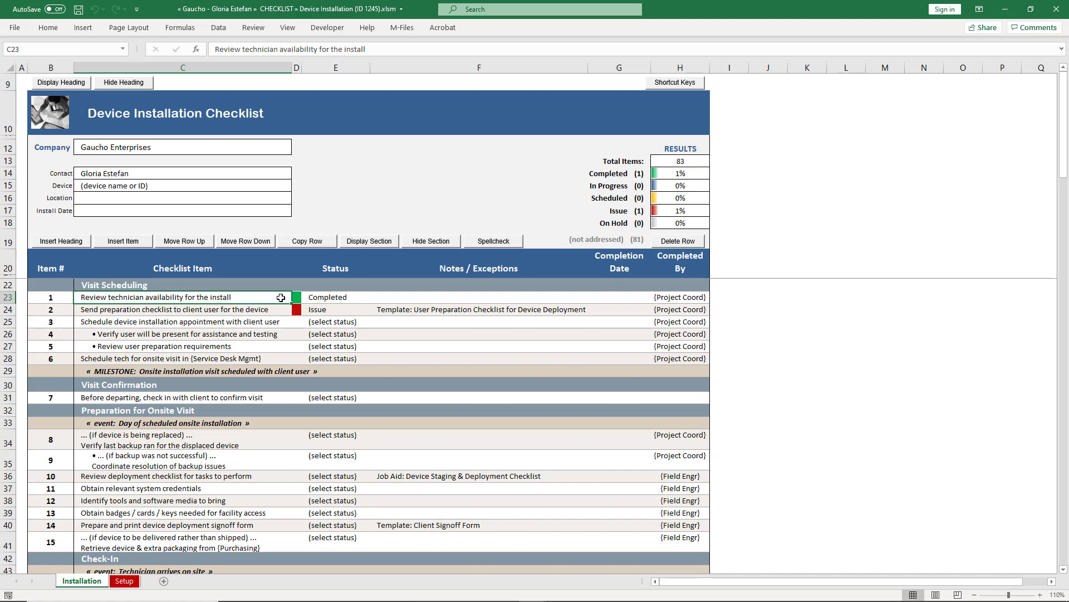
key("ctrl+shift+bracketright")
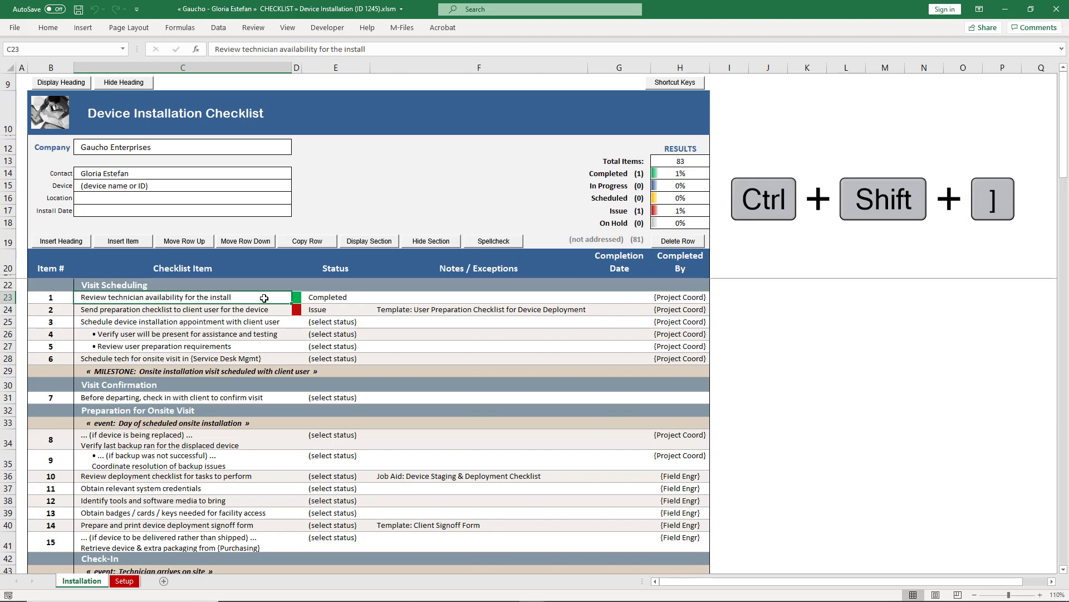
key("ctrl+shift+bracketright")
key("ctrl+shift+bracketleft")
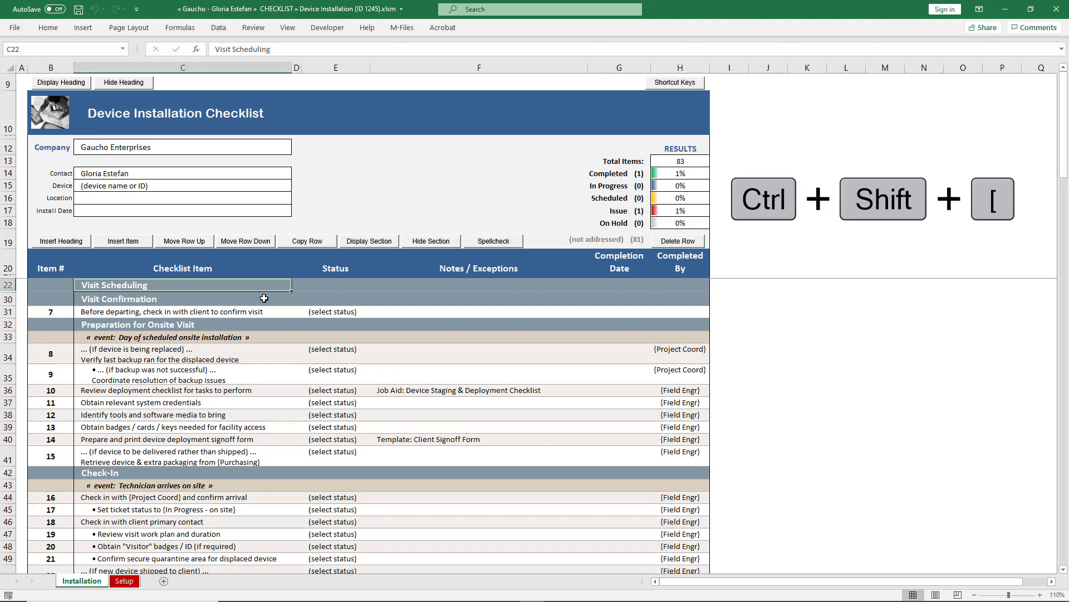
key("ctrl+shift+bracketleft")
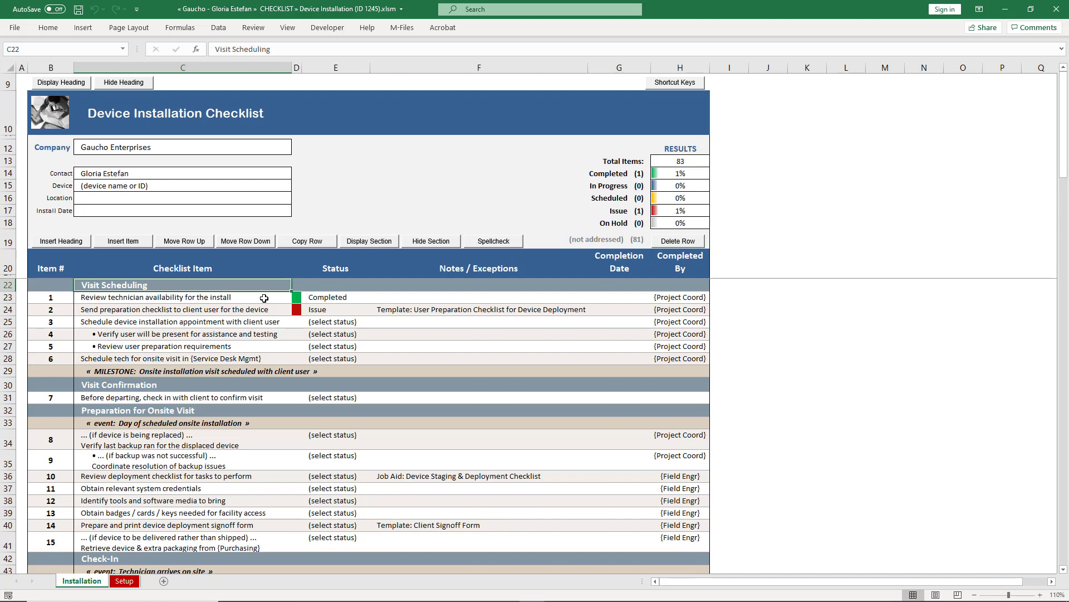
key("ctrl+shift+minus")
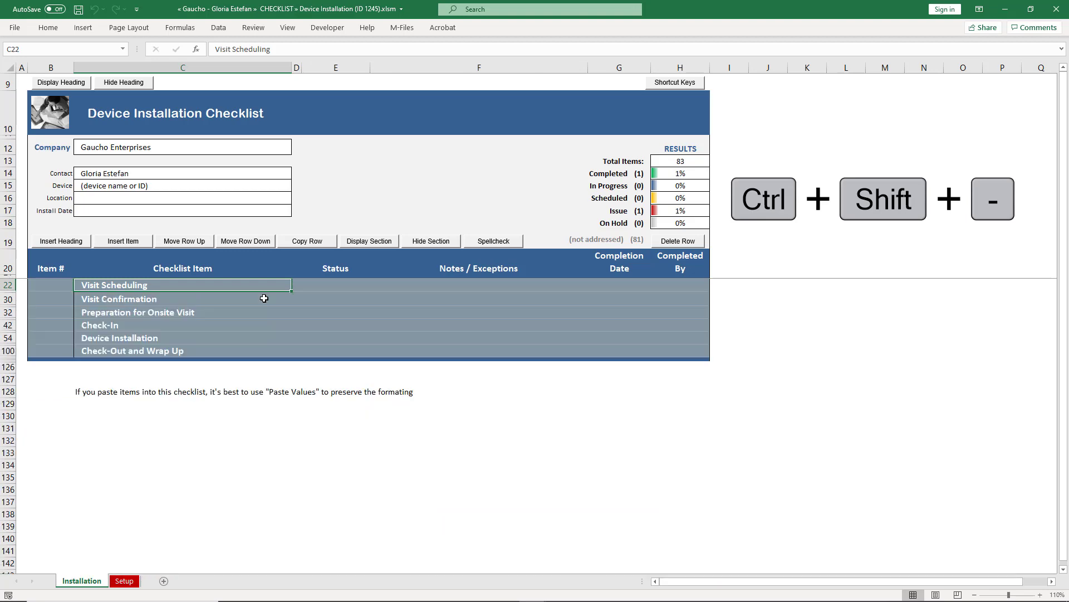
key("ctrl+shift+plus")
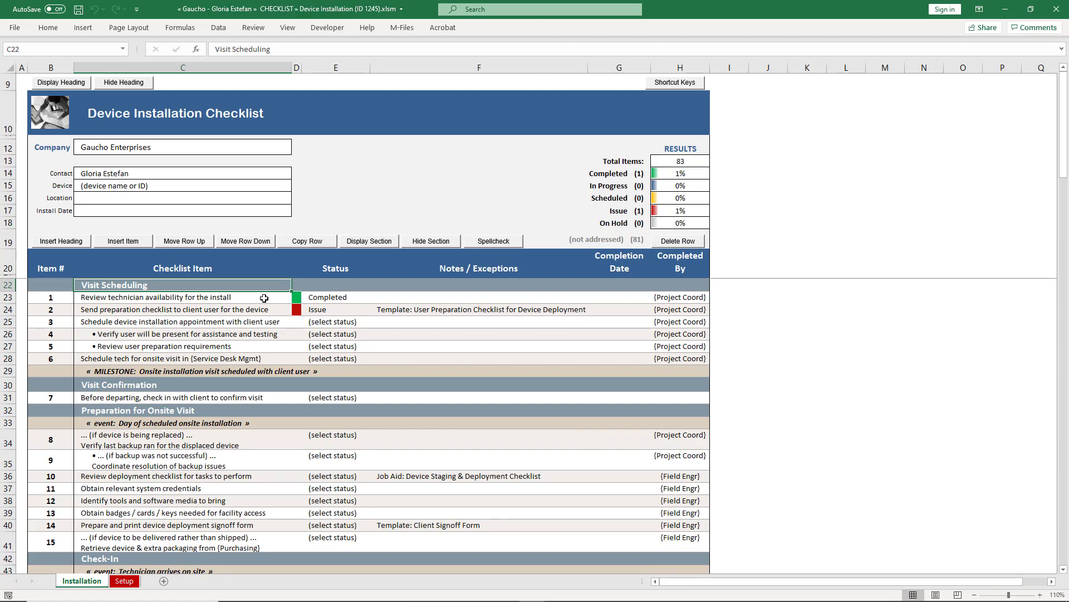
Step: Add the condition 'if required for access' to the badges / cards / keys item in row 39
left_click(180, 446)
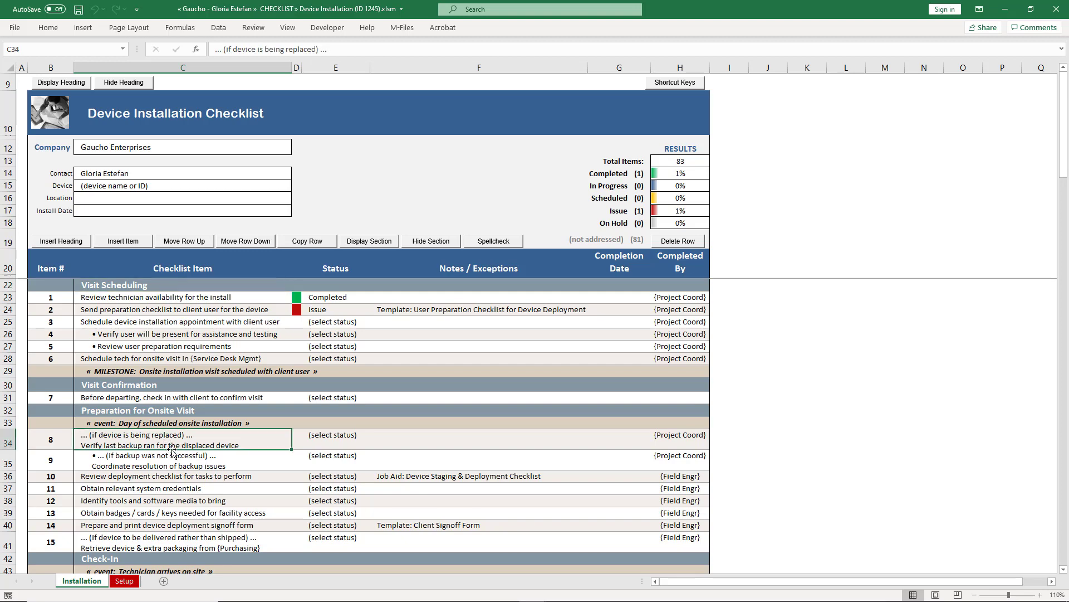
scroll(255, 368, "down", 2)
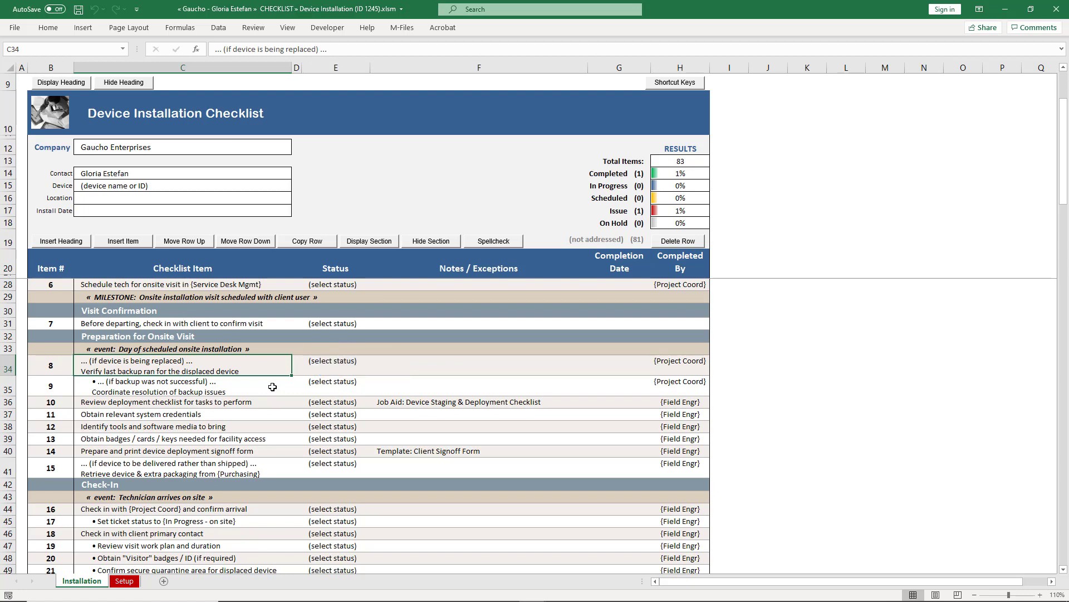
left_click(272, 386)
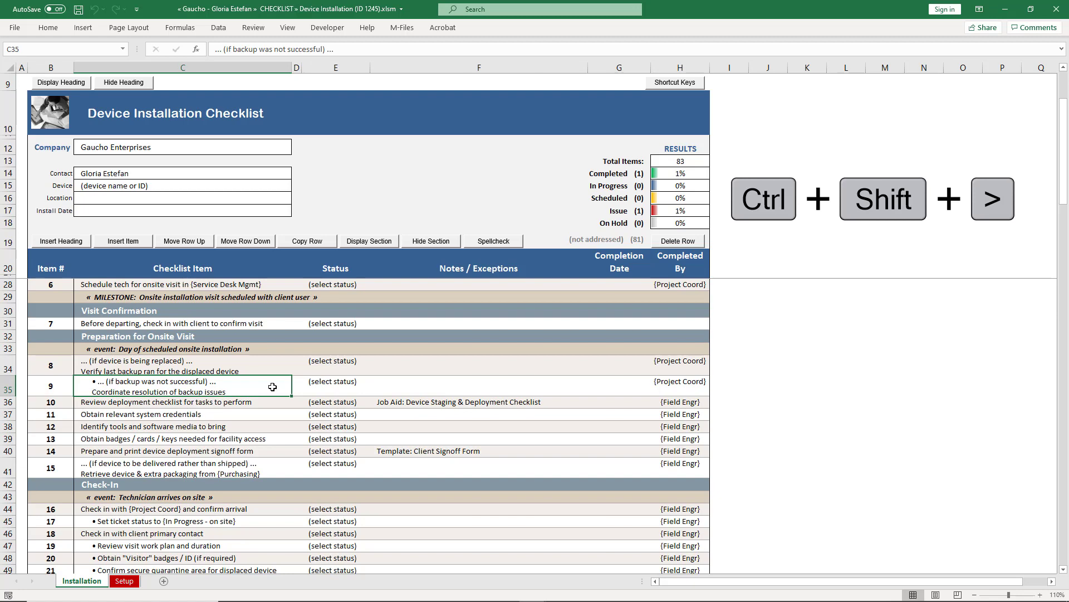
left_click(281, 440)
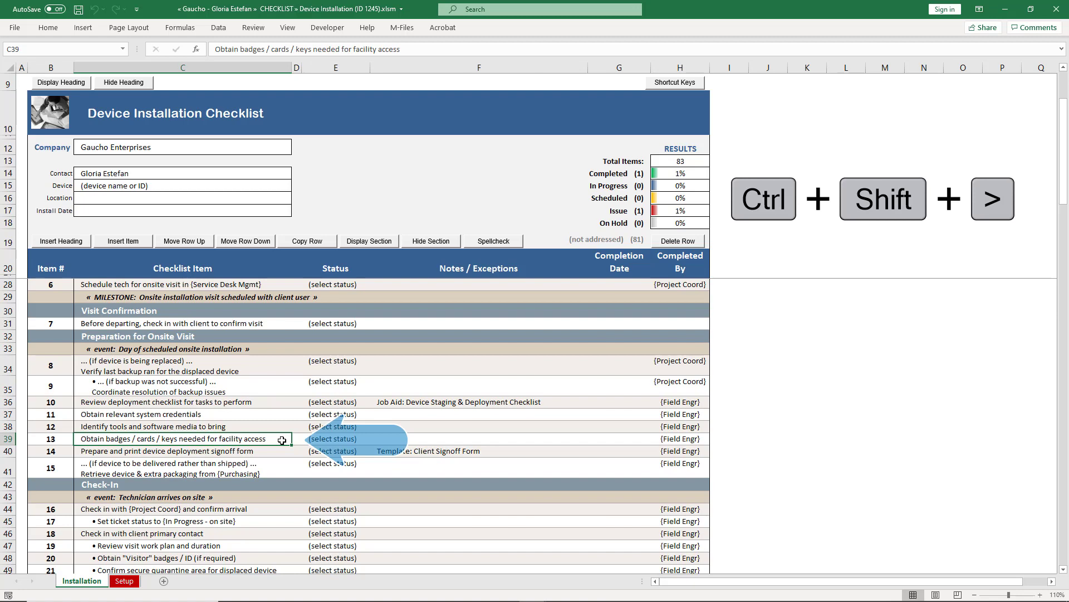
key("ctrl+shift+period")
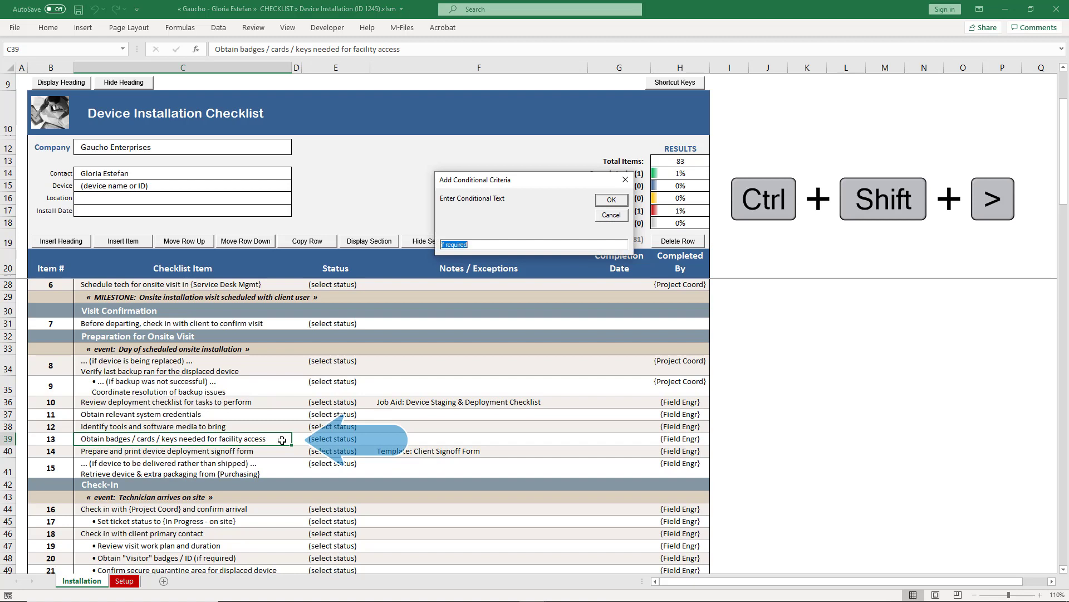
type("if required for access")
left_click(609, 202)
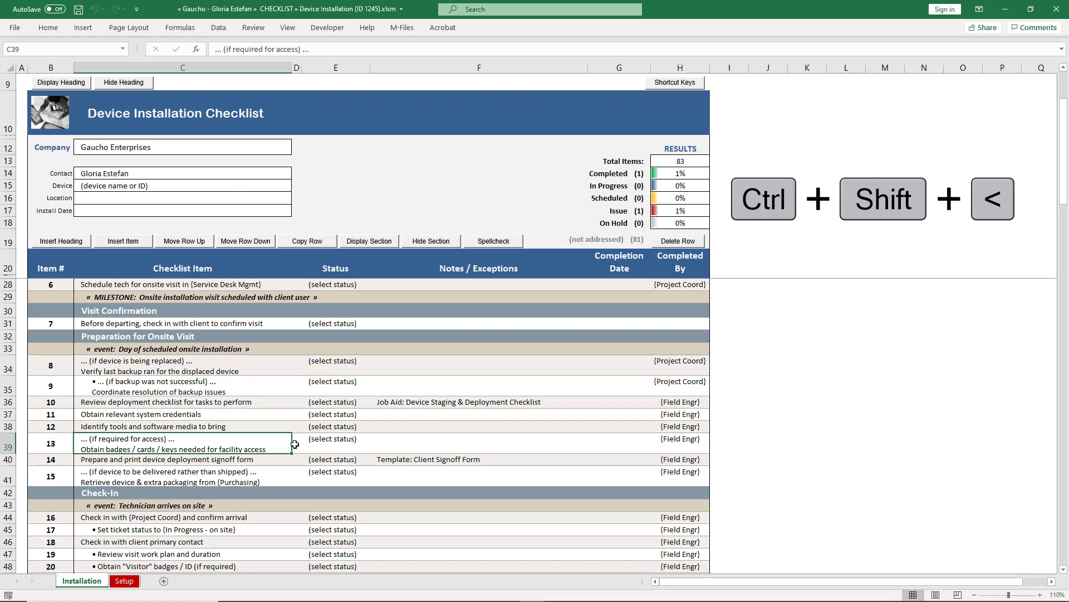
Step: Clear row 39's access condition with Ctrl+Shift+<, save and check in the workbook, then preview it in M-Files
key("ctrl+shift+less")
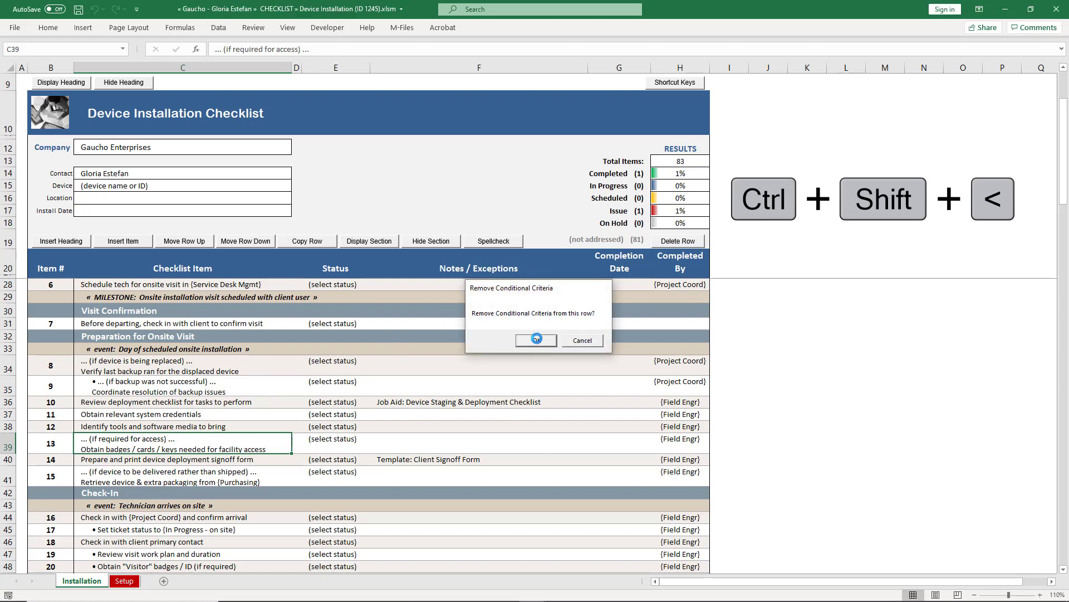
left_click(537, 339)
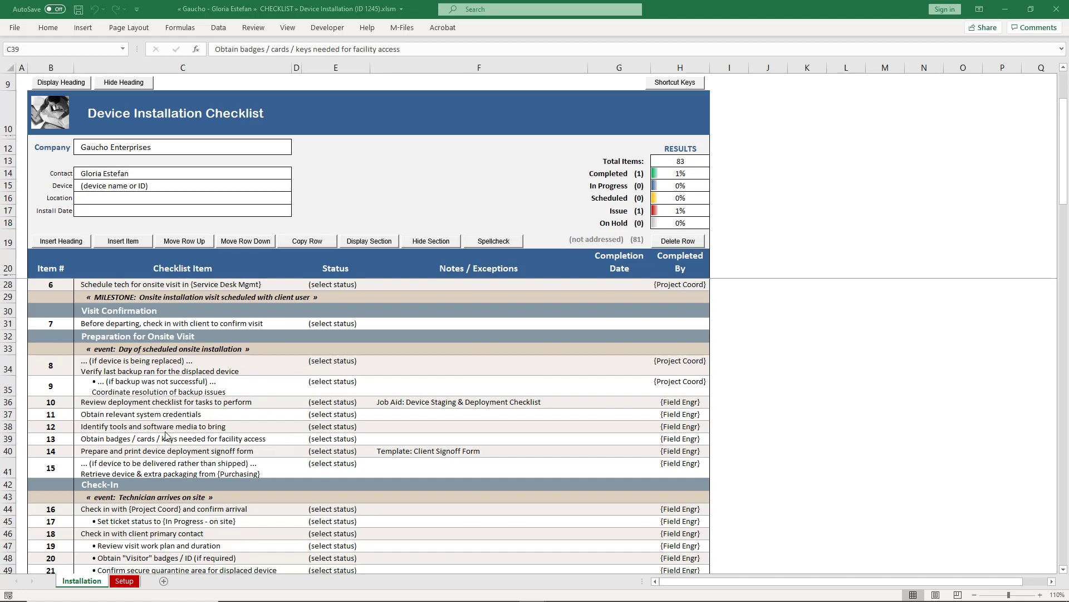
left_click(79, 10)
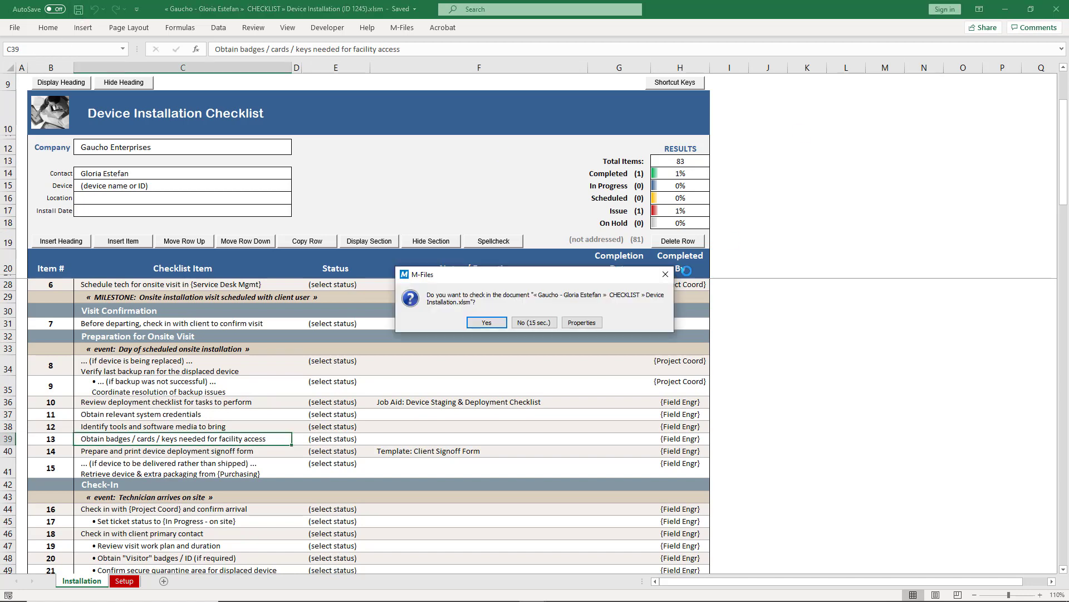
left_click(482, 324)
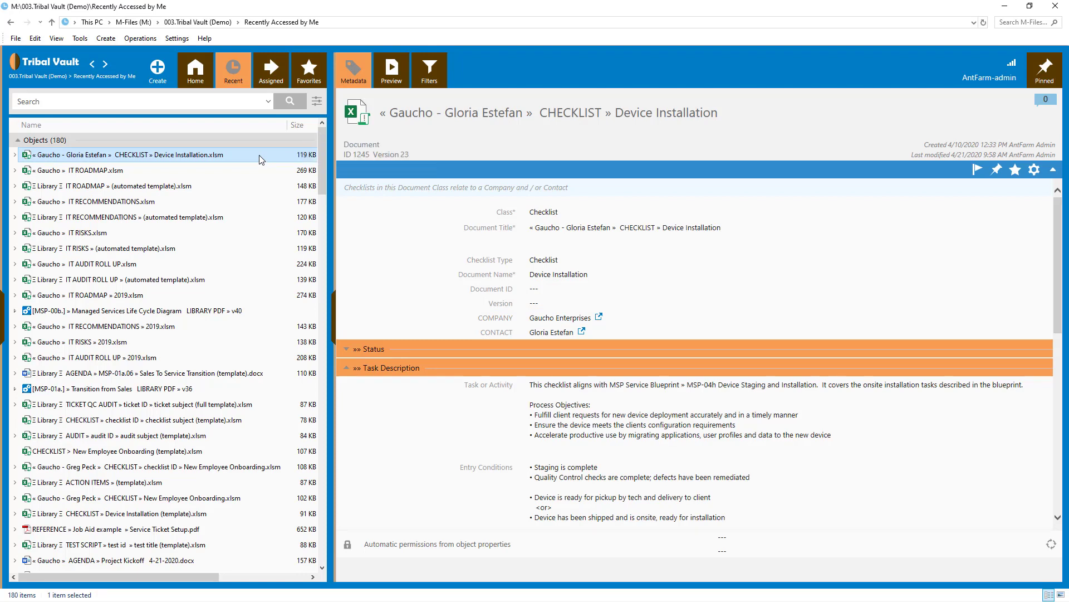
left_click(392, 71)
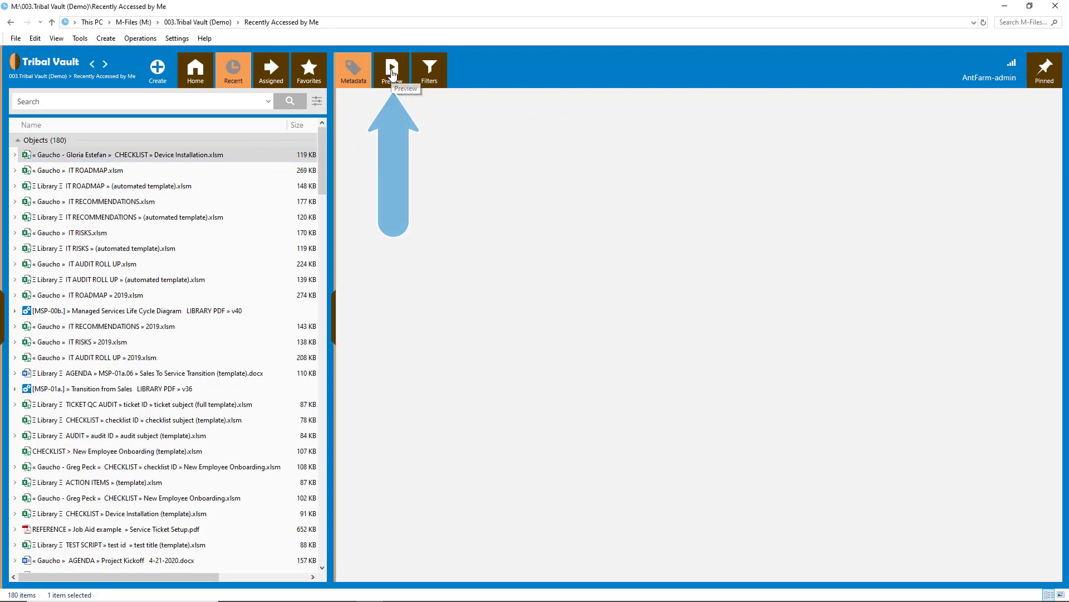